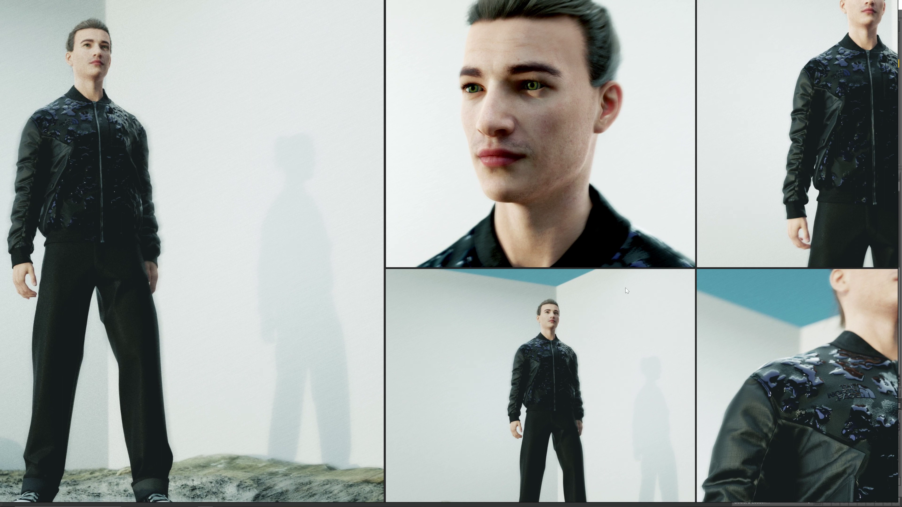
Minimize the PureRef board of male character renders so DAZ Studio's base_avatar_02 scene shows
right_click(625, 288)
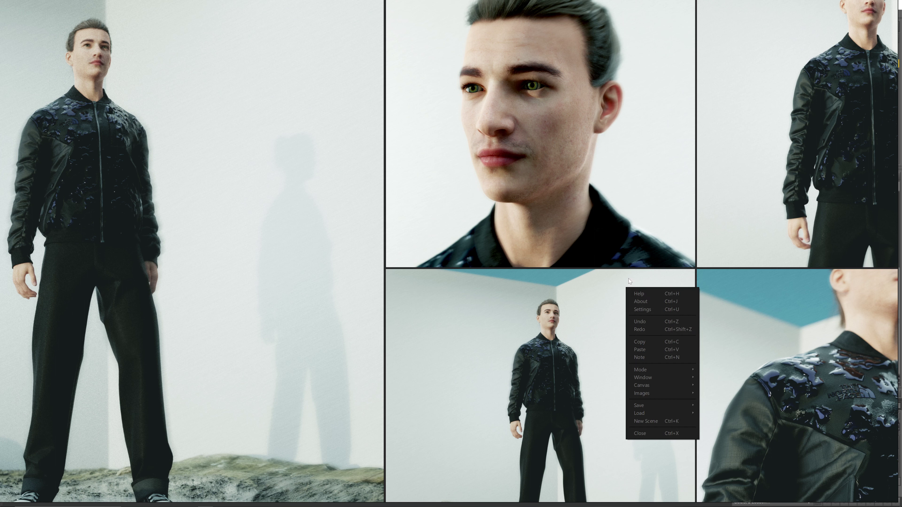
mouse_move(675, 377)
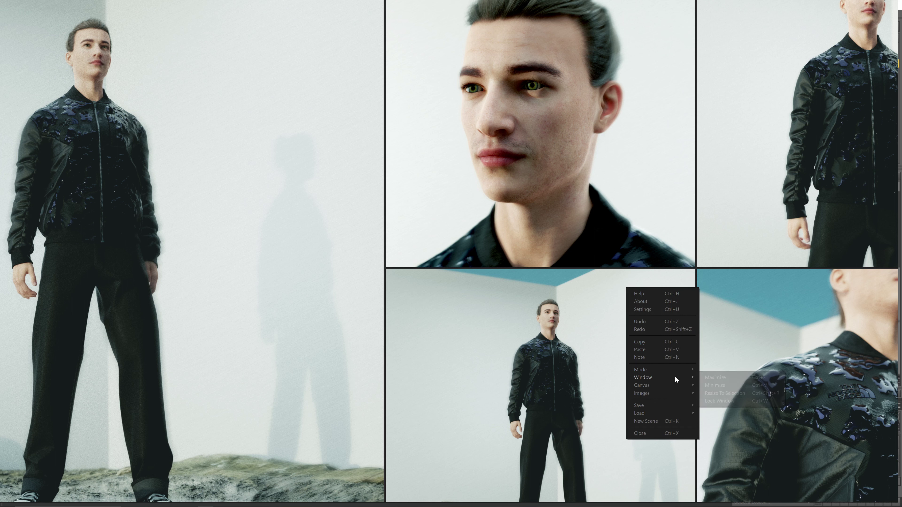
left_click(729, 384)
left_click(730, 383)
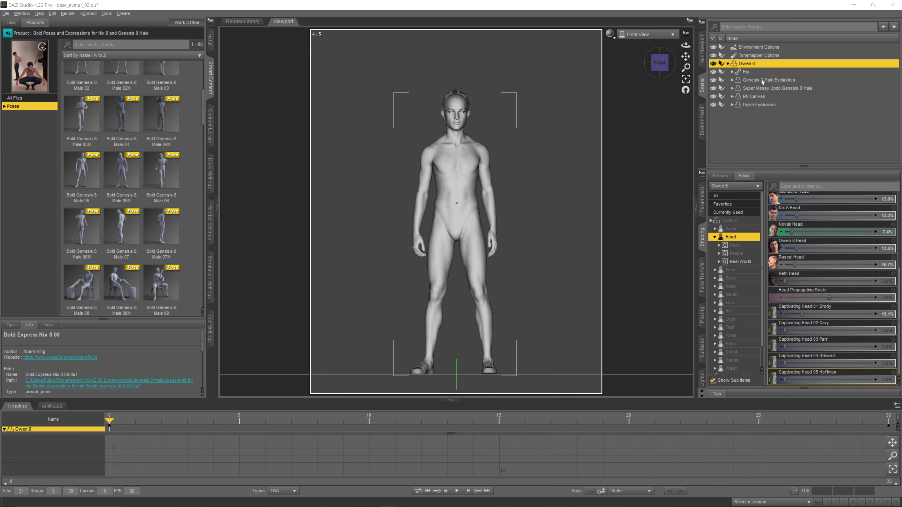
key("Down")
key("Down")
key("Down")
key("Down")
key("Down")
left_click(755, 63)
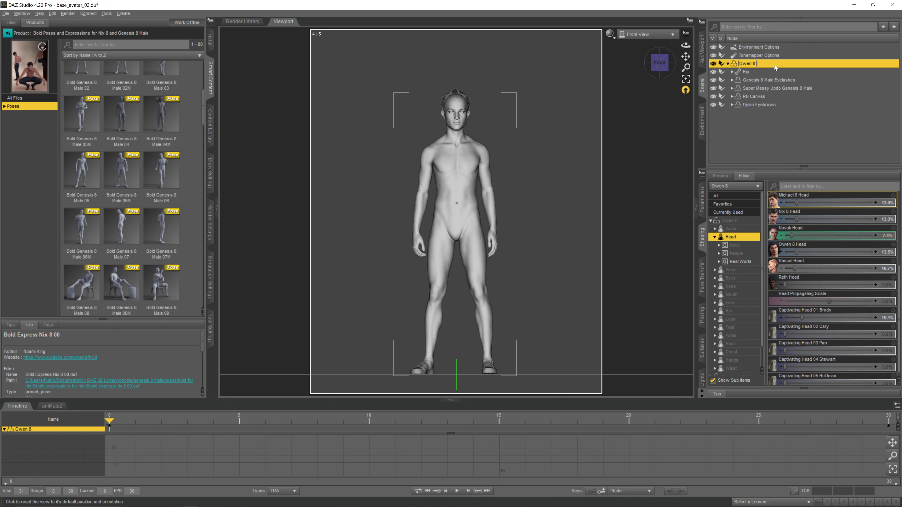
Keep the figure named Owen 8 and save its pose as preset 'standing 03' in pose_files
key("Return")
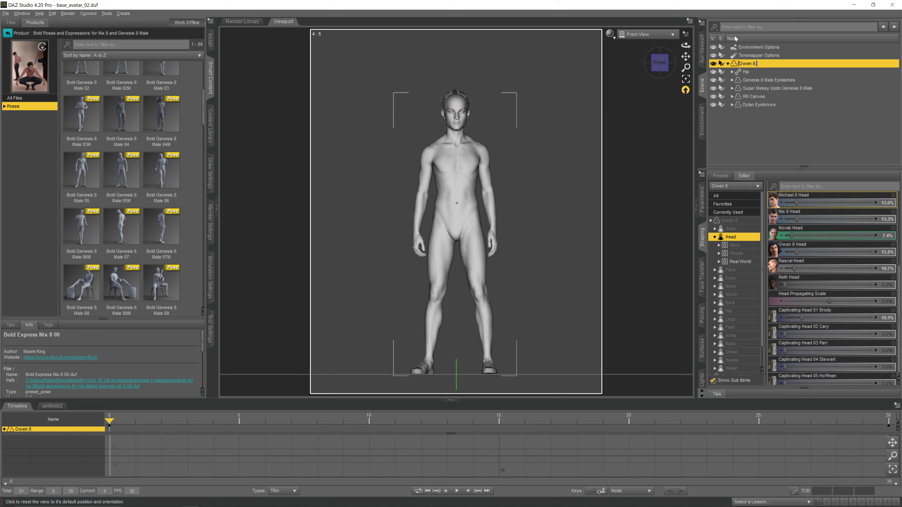
left_click(6, 13)
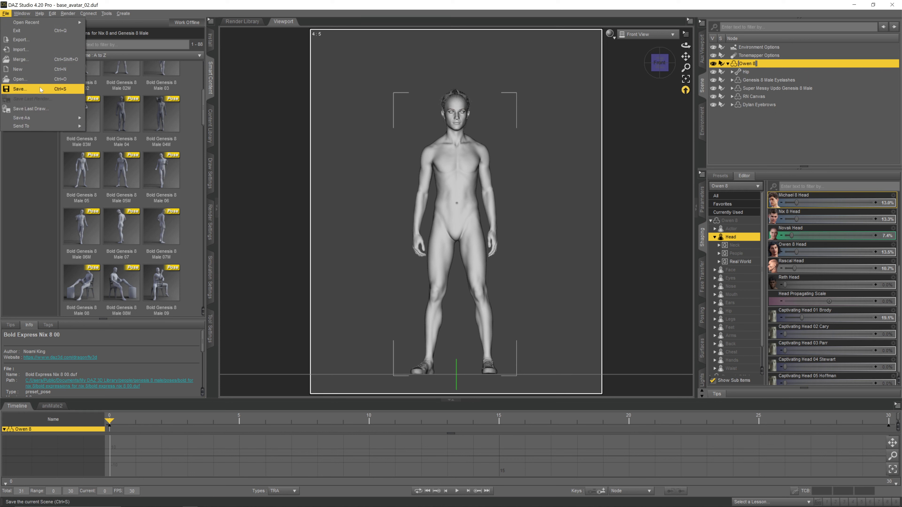
mouse_move(43, 118)
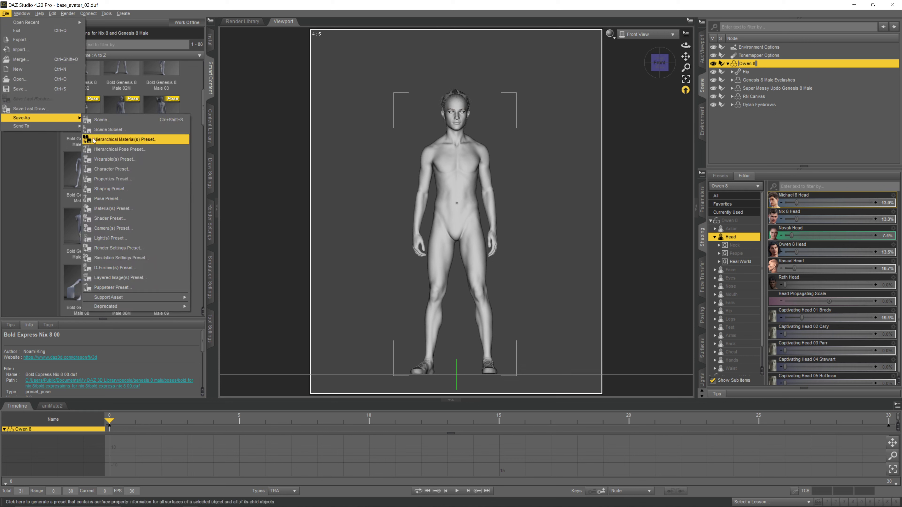
left_click(132, 199)
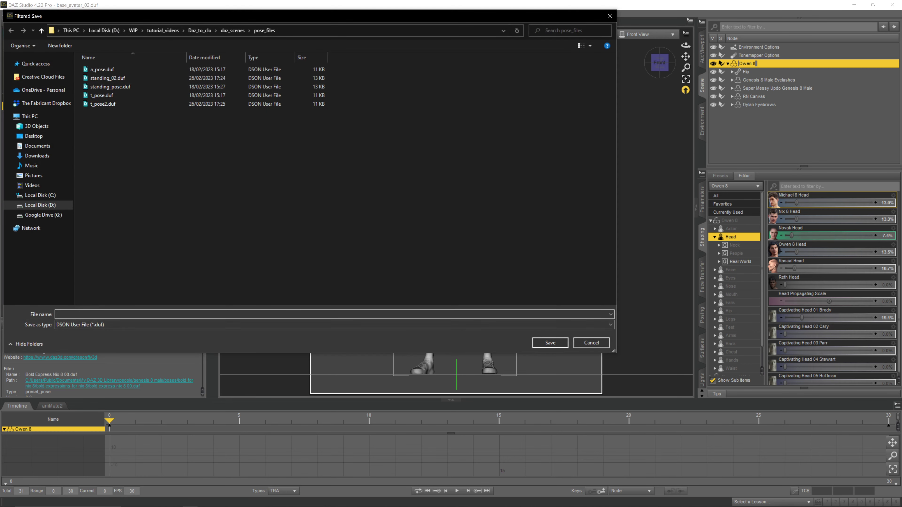
type("standi")
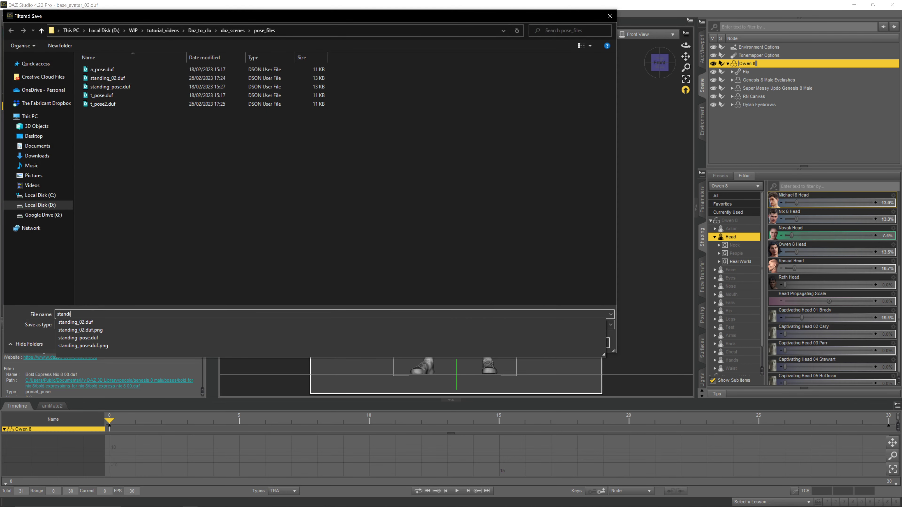
type("ng 03")
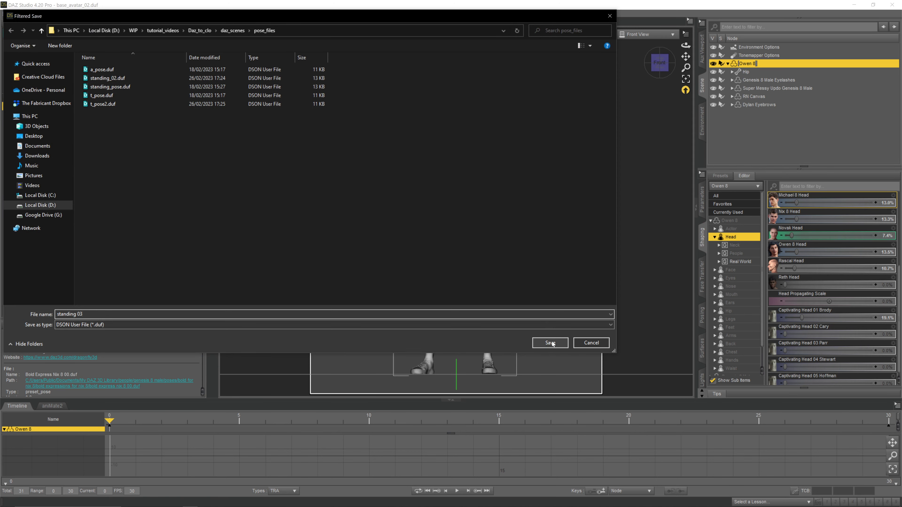
left_click(552, 343)
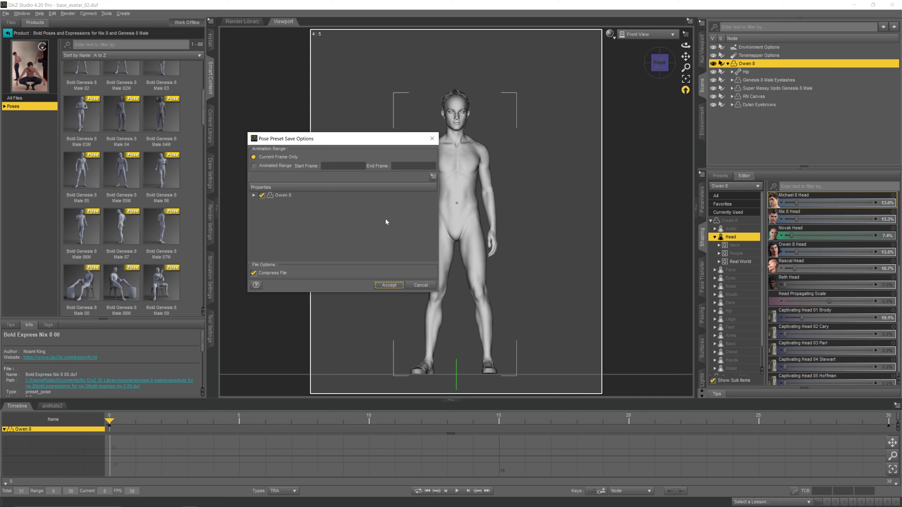
Accept the preset save options, then apply Bold Nix 8 05 to Owen 8 with limits left on
left_click(397, 286)
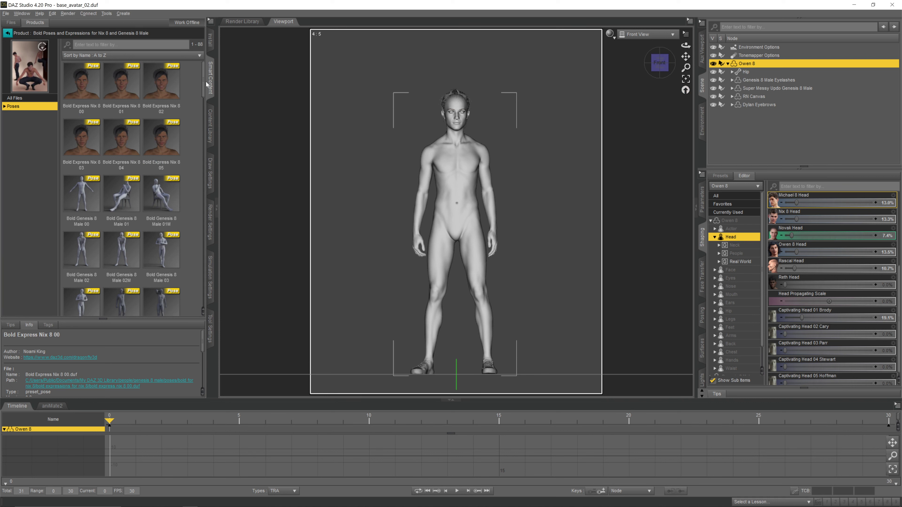
left_click_drag(206, 84, 197, 228)
left_click(761, 64)
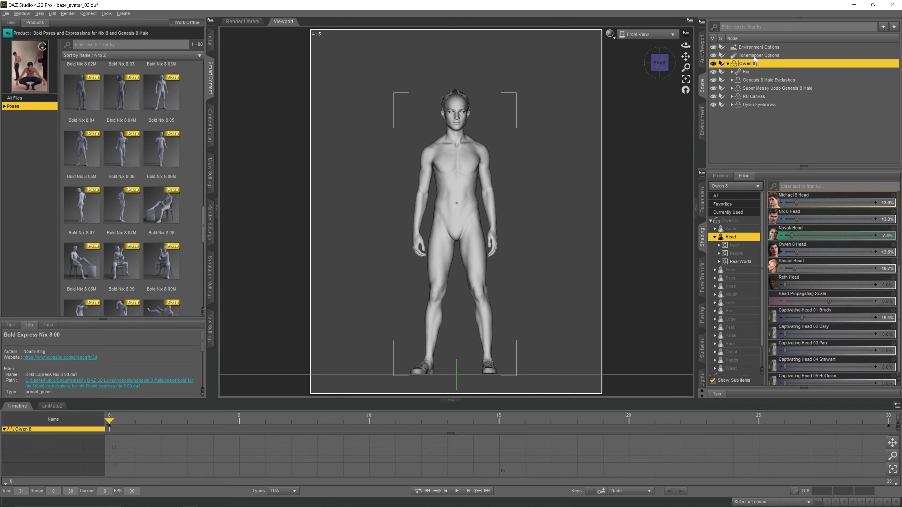
double_click(167, 95)
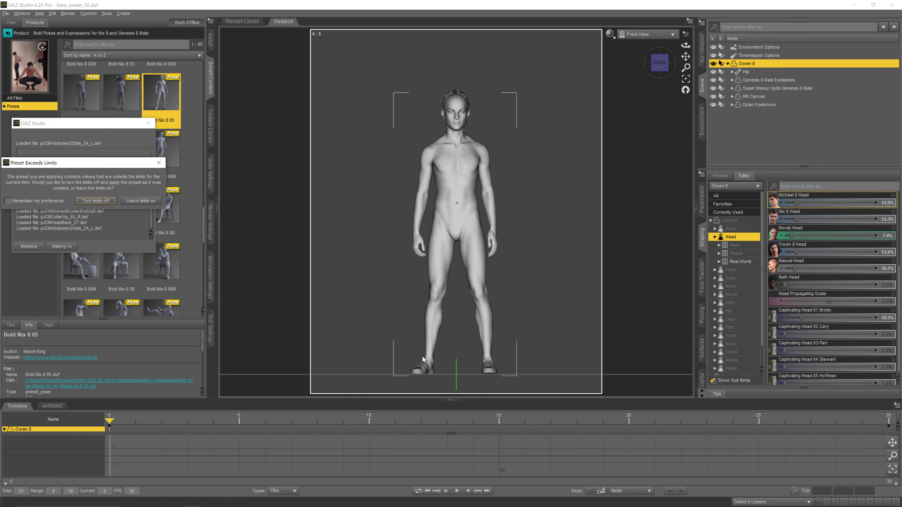
left_click(137, 201)
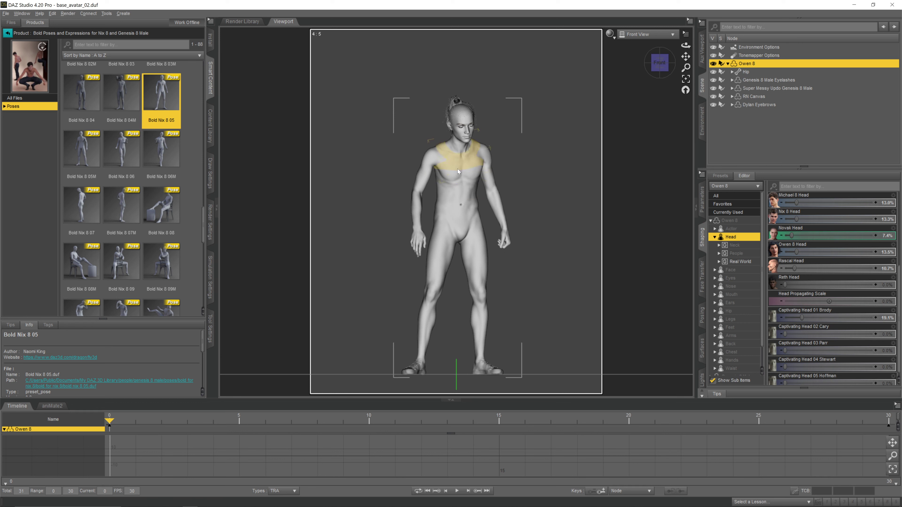
Rotate the right collar slightly to adjust the shoulder, then select the left collar
left_click(429, 162)
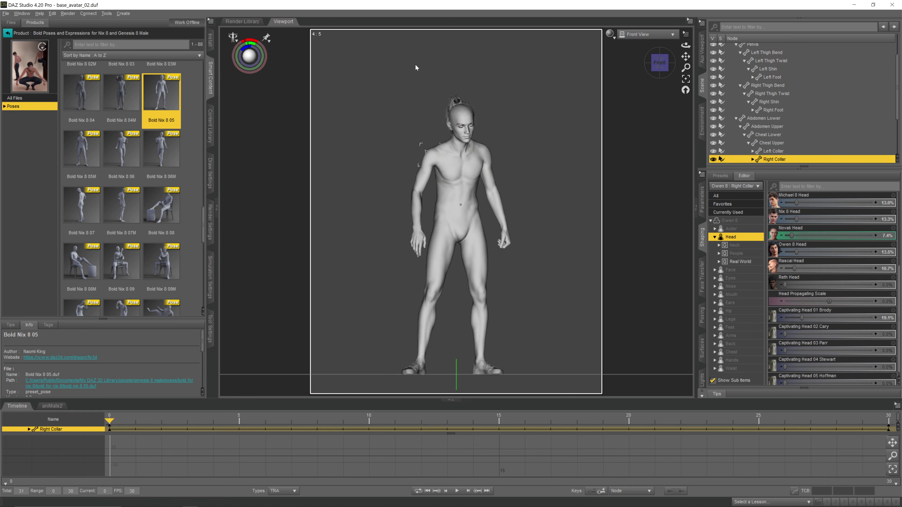
mouse_move(249, 41)
left_mouse_down()
mouse_move(254, 59)
mouse_move(250, 38)
left_mouse_up()
left_click(486, 154)
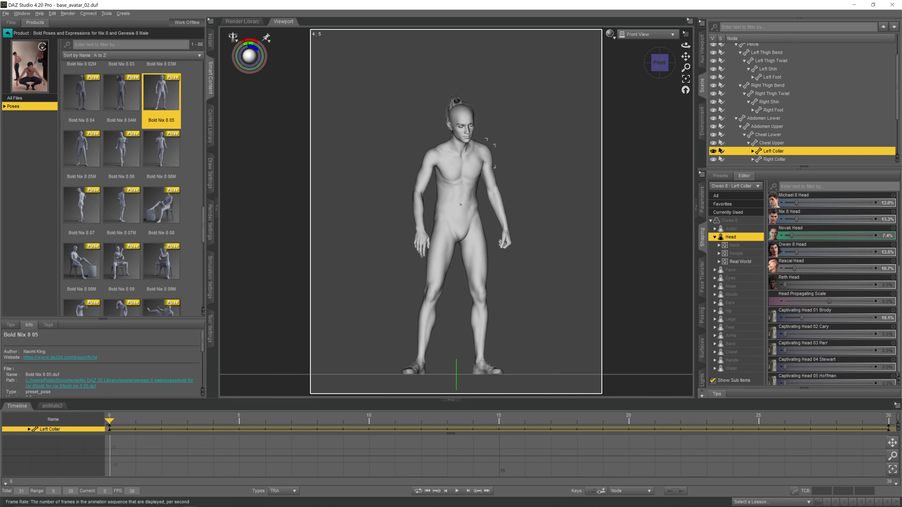
Drag standing_02.duf from Daz_to_clo > daz_scenes > pose_files onto Owen 8 in the viewport
left_click(312, 504)
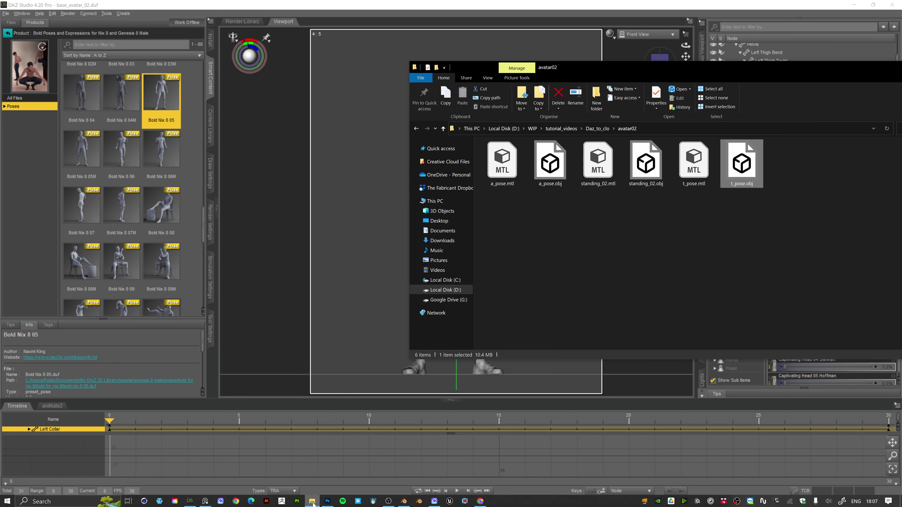
left_click(597, 128)
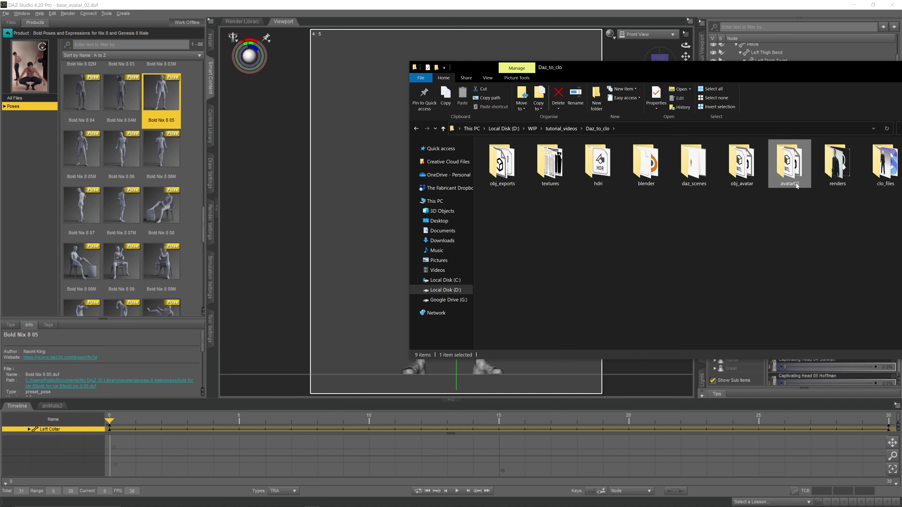
left_click_drag(815, 74, 701, 81)
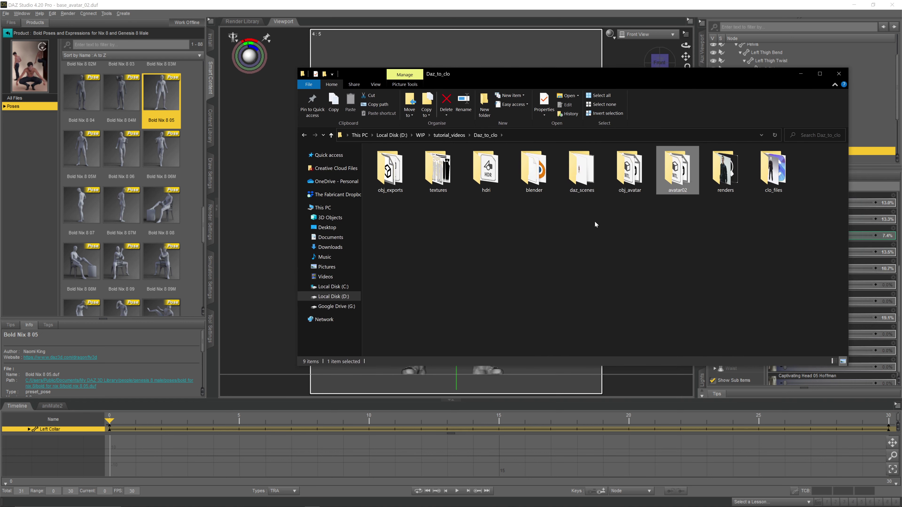
double_click(588, 192)
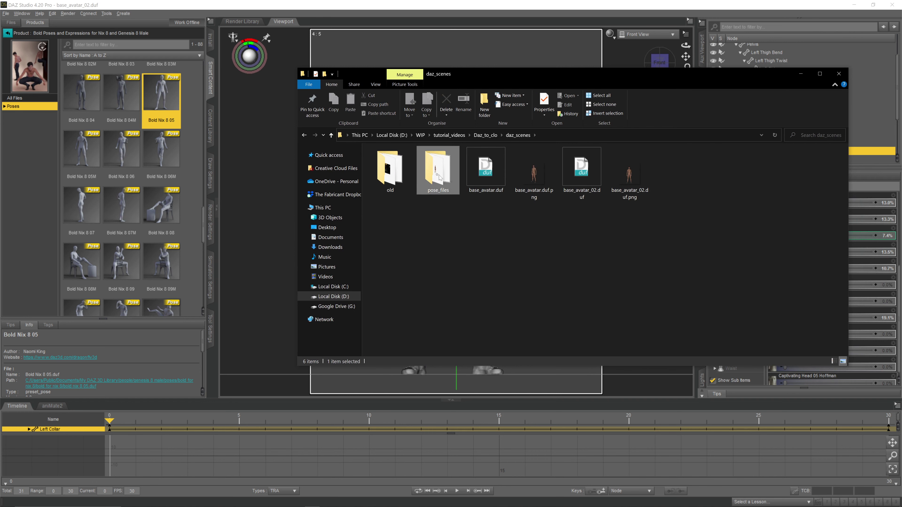
double_click(435, 167)
left_click(415, 197)
left_click_drag(440, 74, 731, 60)
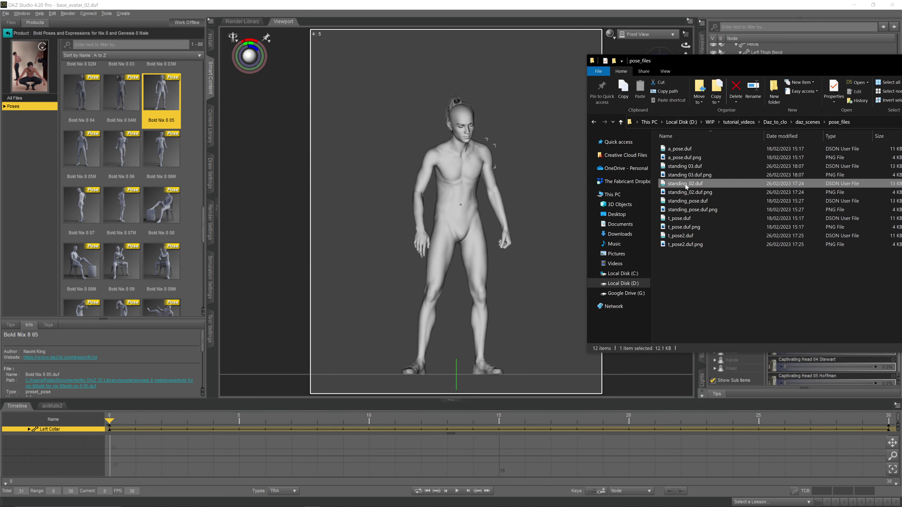
left_click_drag(686, 184, 464, 167)
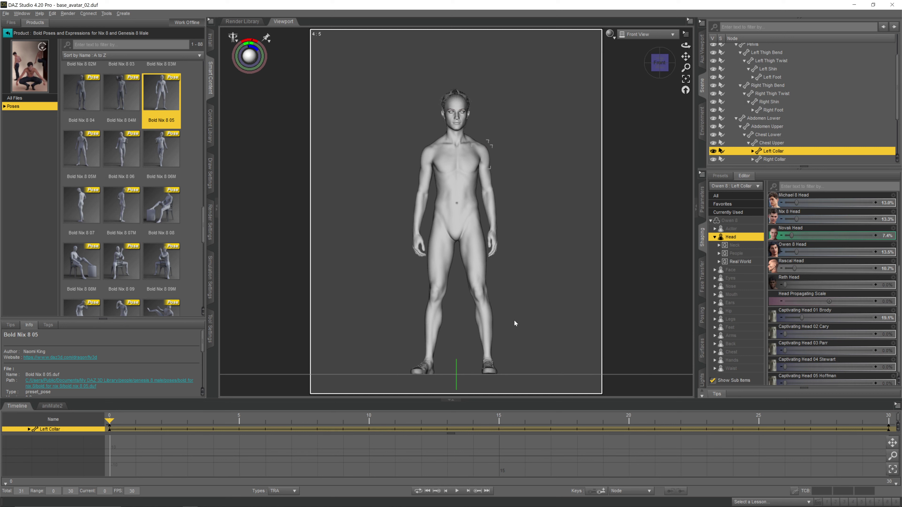
scroll(799, 71, "up", 10)
Collapse the Owen 8 bone hierarchy, clear the left collar selection and reselect Owen 8
left_click(728, 63)
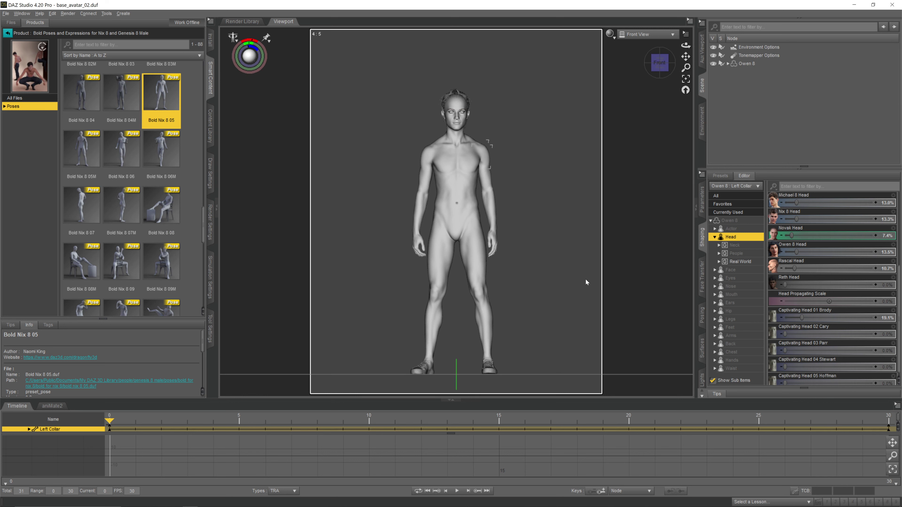
left_click(612, 203)
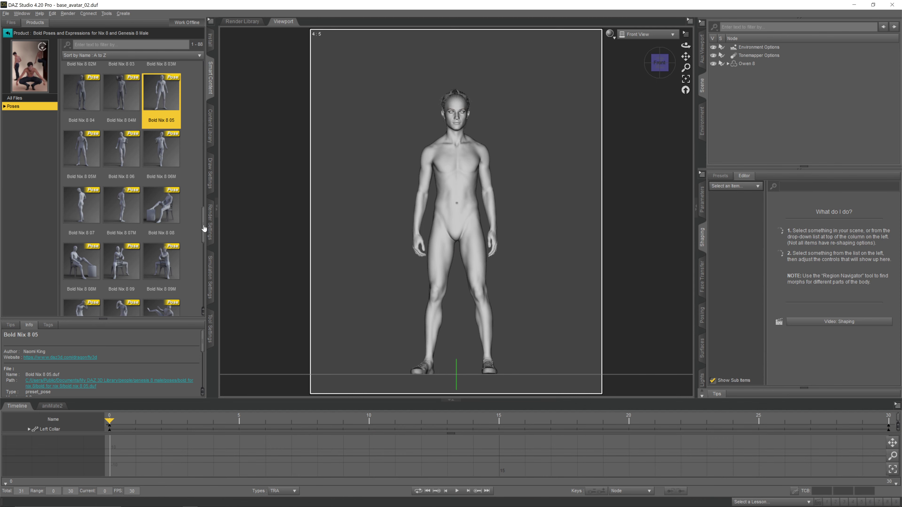
scroll(203, 107, "up", 10)
scroll(203, 107, "up", 5)
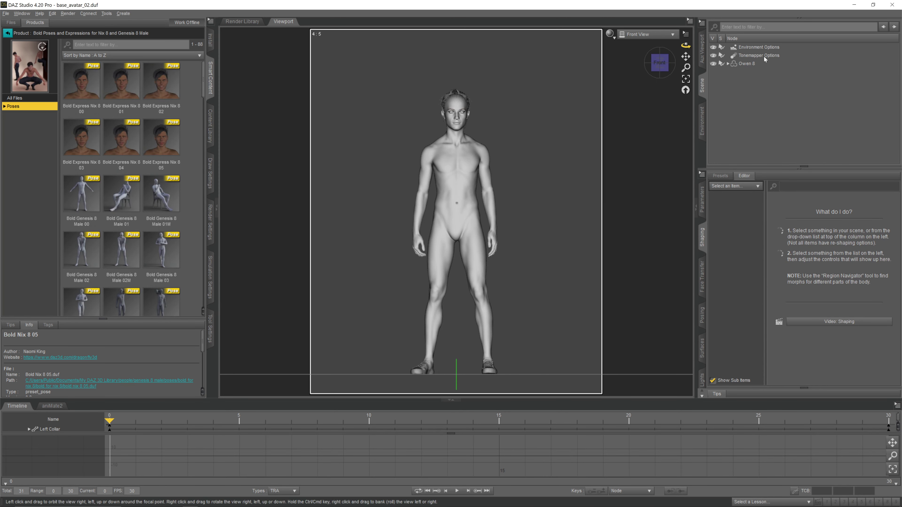
left_click(757, 63)
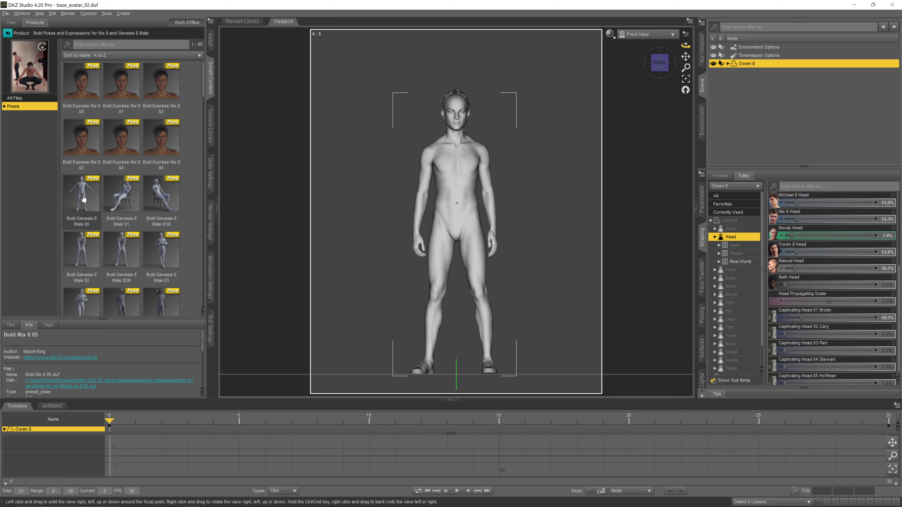
Apply the Bold Genesis 8 Male 00 pose and reselect the whole Owen 8 figure
left_click(81, 197)
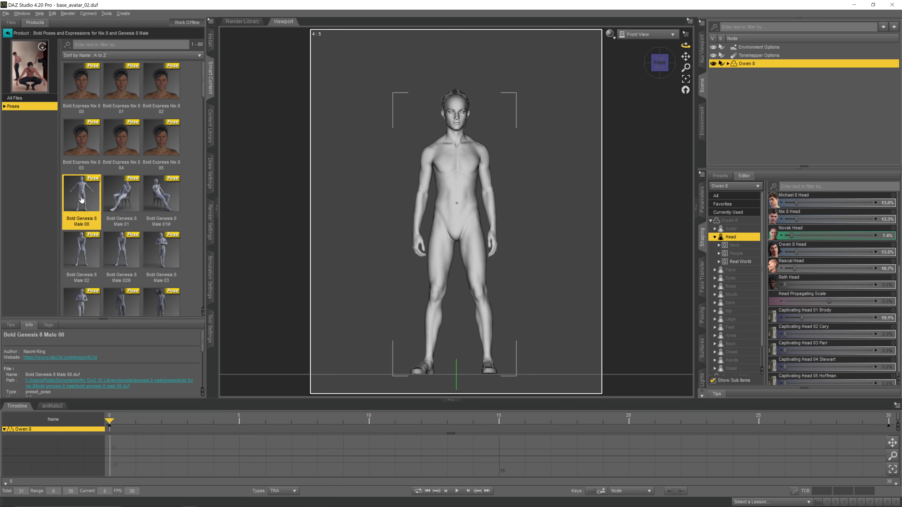
double_click(81, 198)
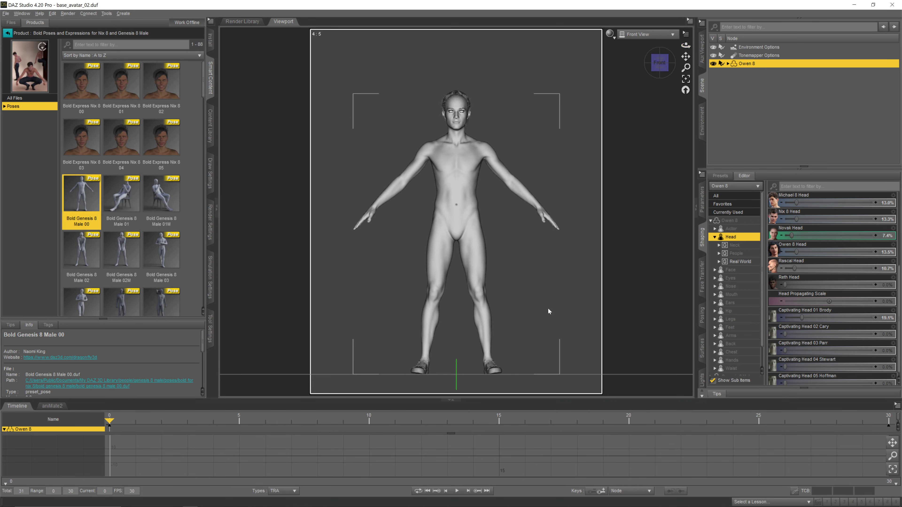
left_click(456, 167)
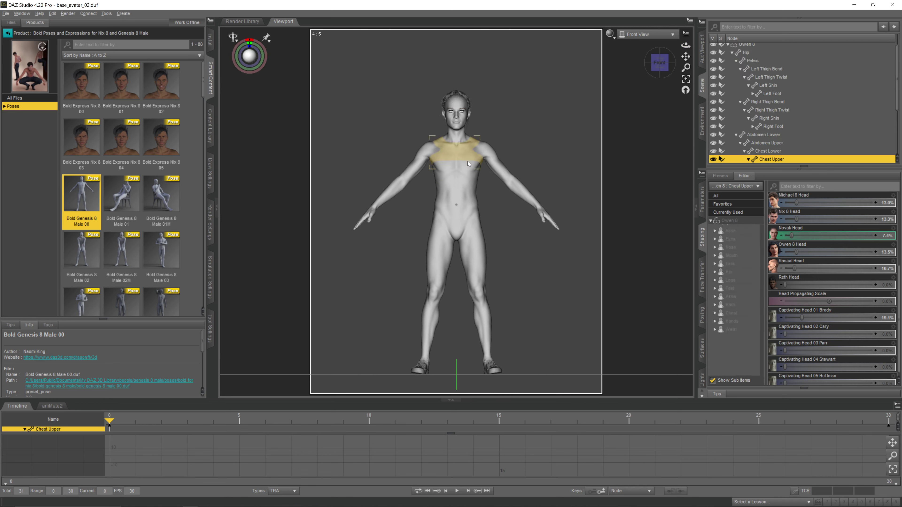
left_click(749, 46)
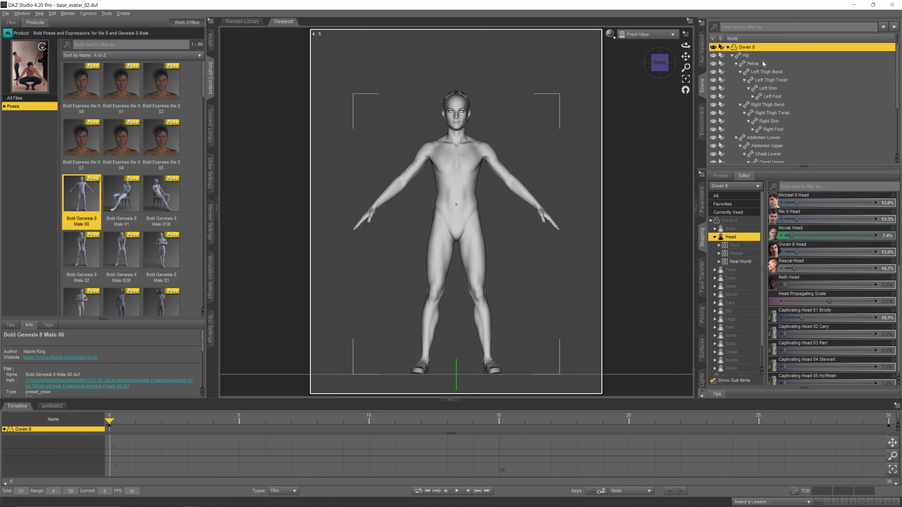
left_click(5, 13)
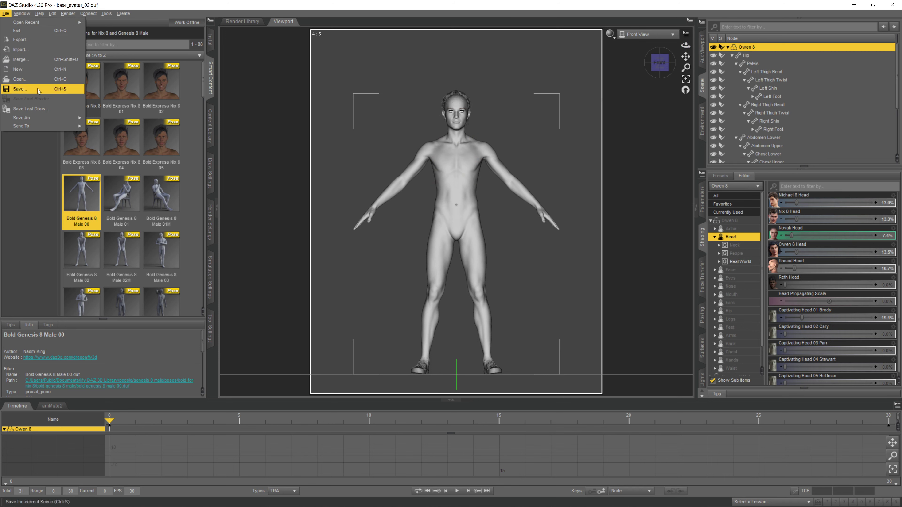
mouse_move(47, 115)
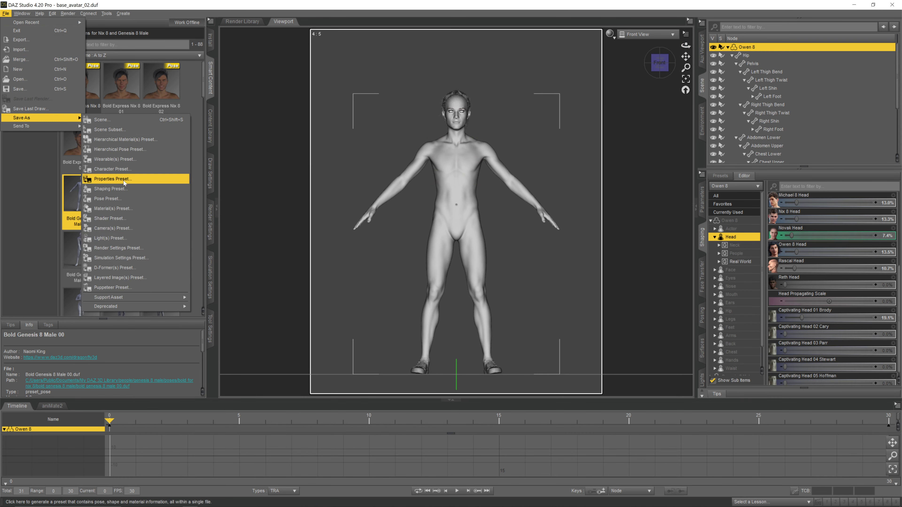
left_click(127, 199)
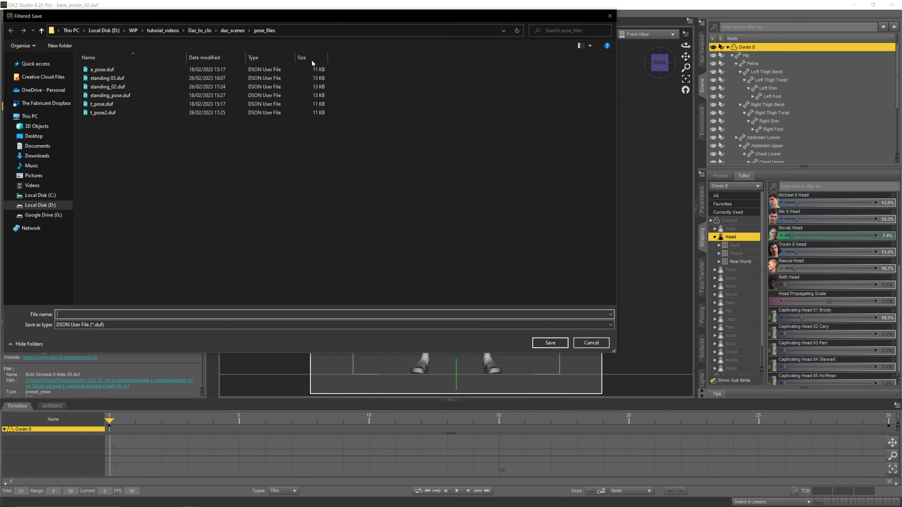
left_click(599, 343)
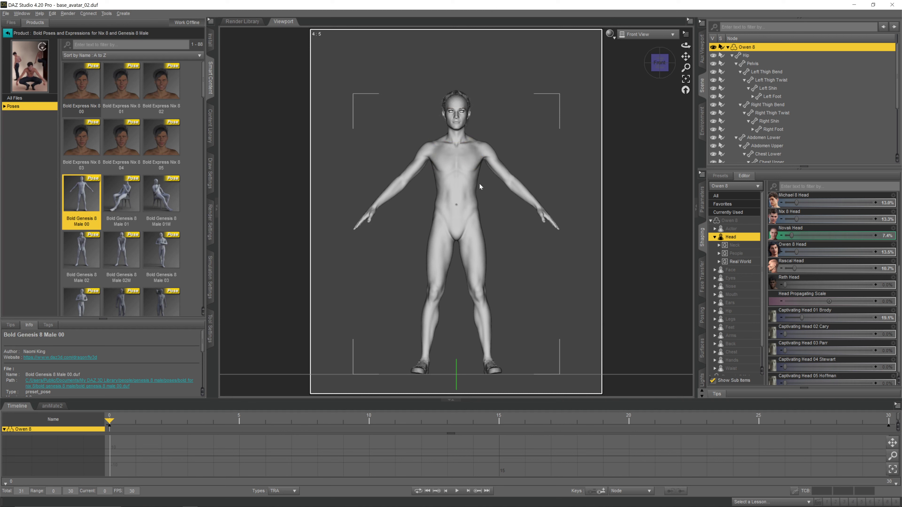
Drag a_pose.duf from pose_files onto the figure, then collapse the Hip branch
mouse_move(220, 504)
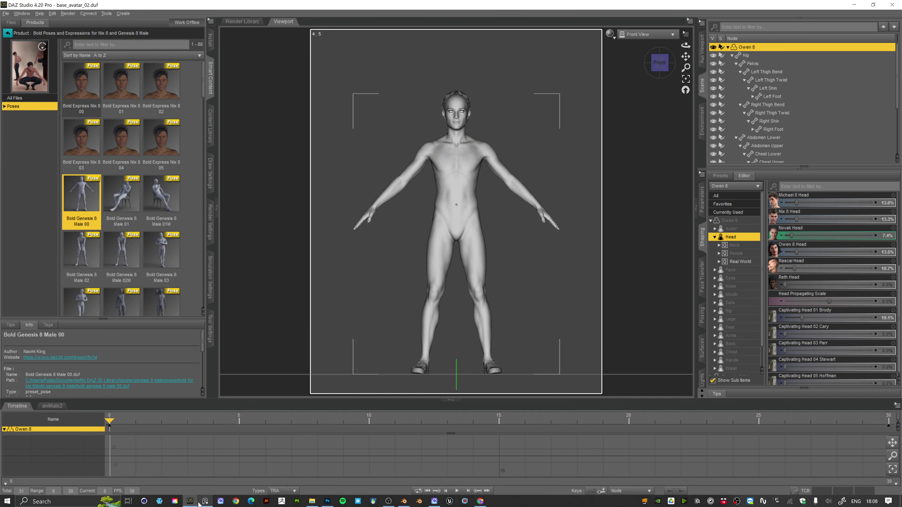
left_click(312, 503)
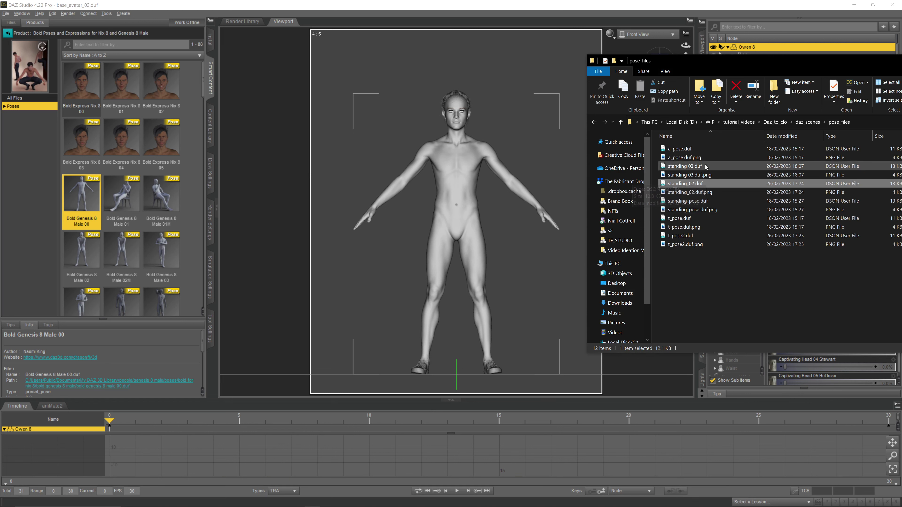
left_click(689, 149)
left_click_drag(699, 150, 469, 175)
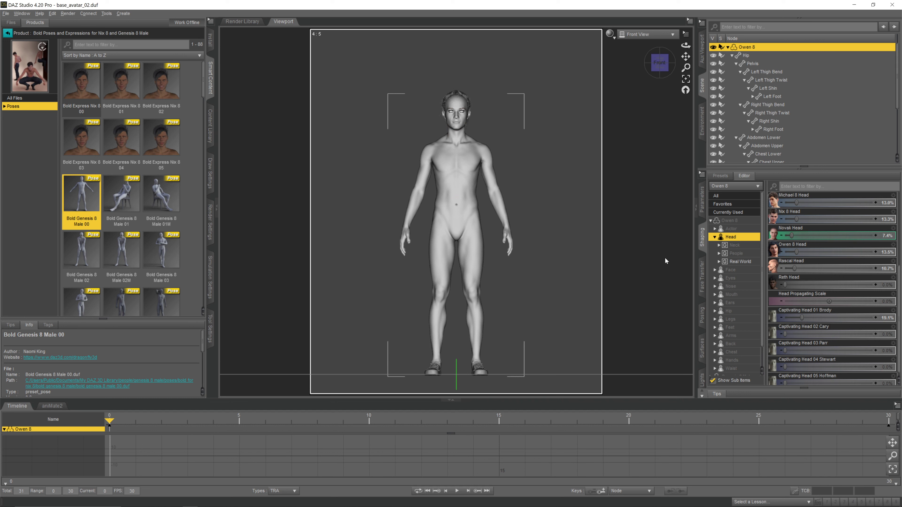
left_click(732, 55)
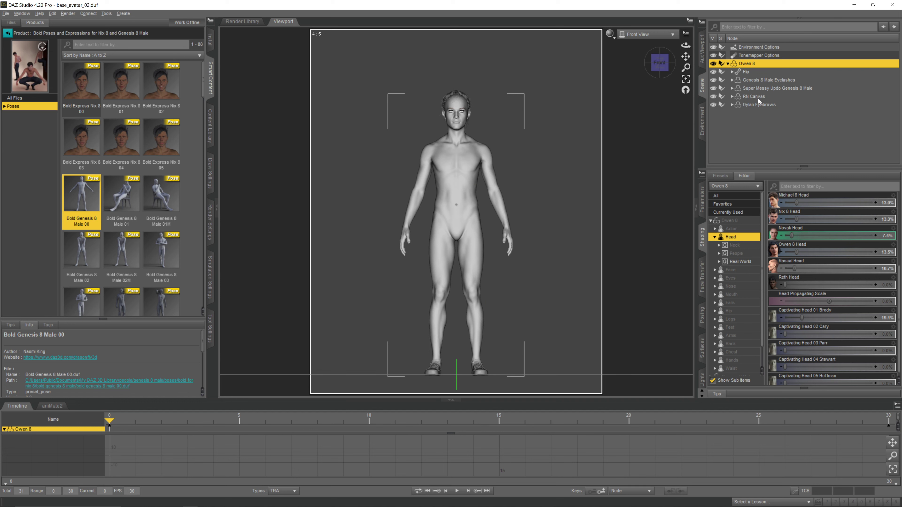
Turn off visibility of the shoes, eyebrows, RN Canvas and Super Messy Updo hair, then deselect
left_click(714, 105)
left_click(714, 97)
left_click(714, 89)
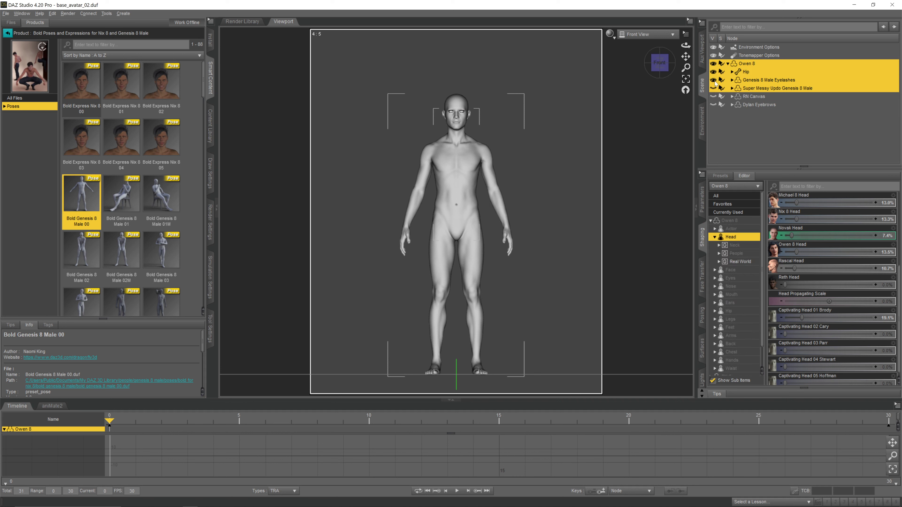
left_click(714, 81)
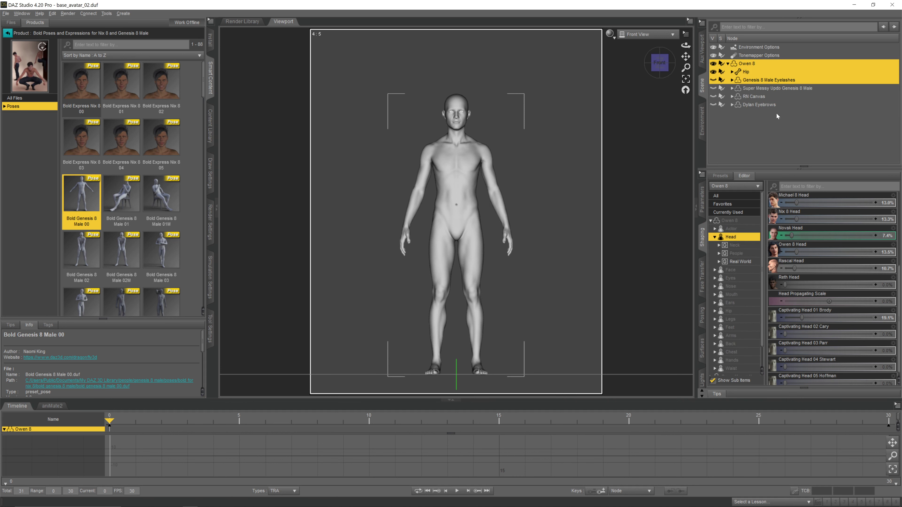
left_click(751, 137)
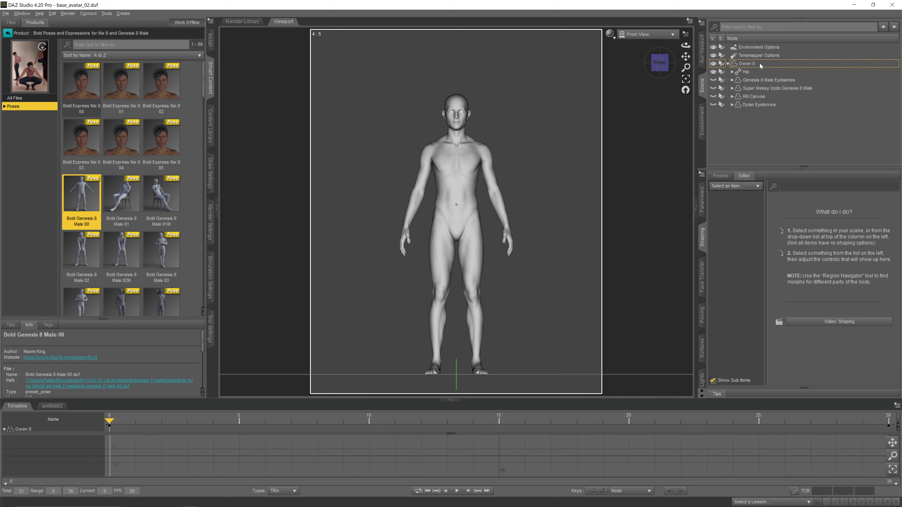
Export Owen 8 as OBJ file 'apose' at DAZ Studio (1 unit = 1cm) scale, 100%
left_click(743, 64)
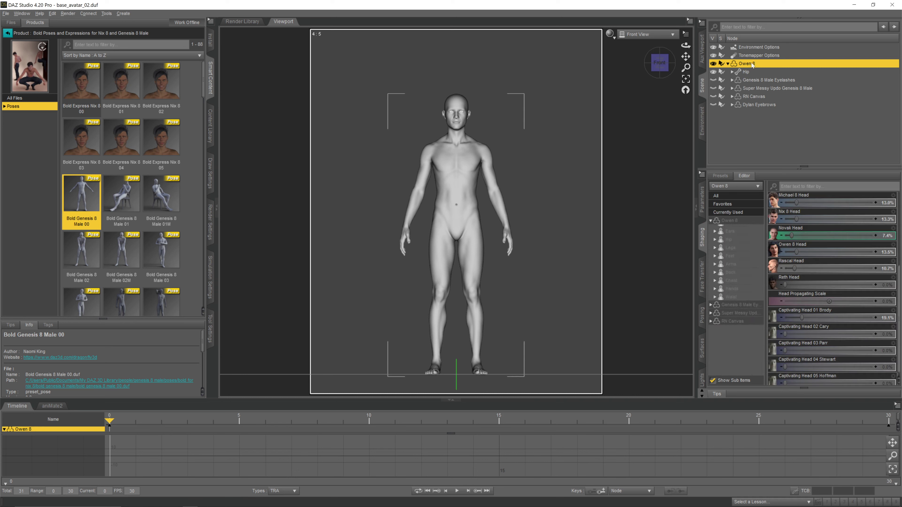
left_click(6, 13)
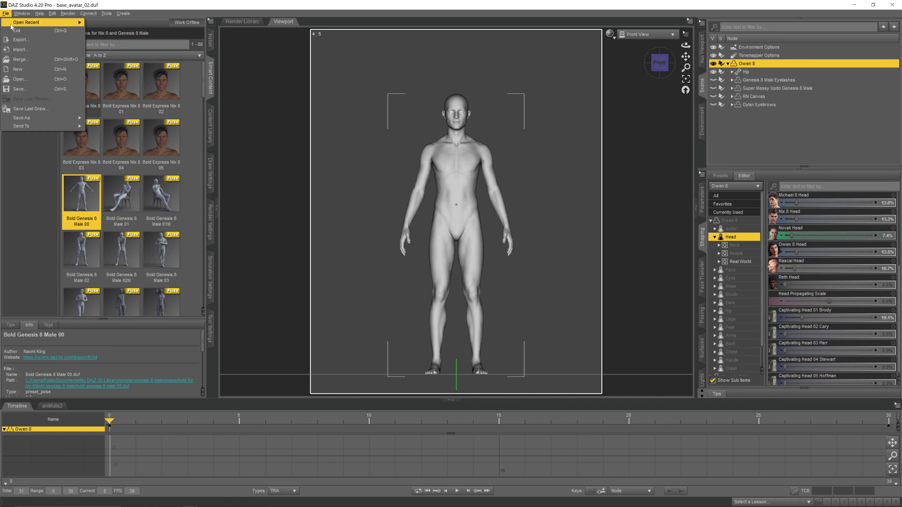
left_click(33, 40)
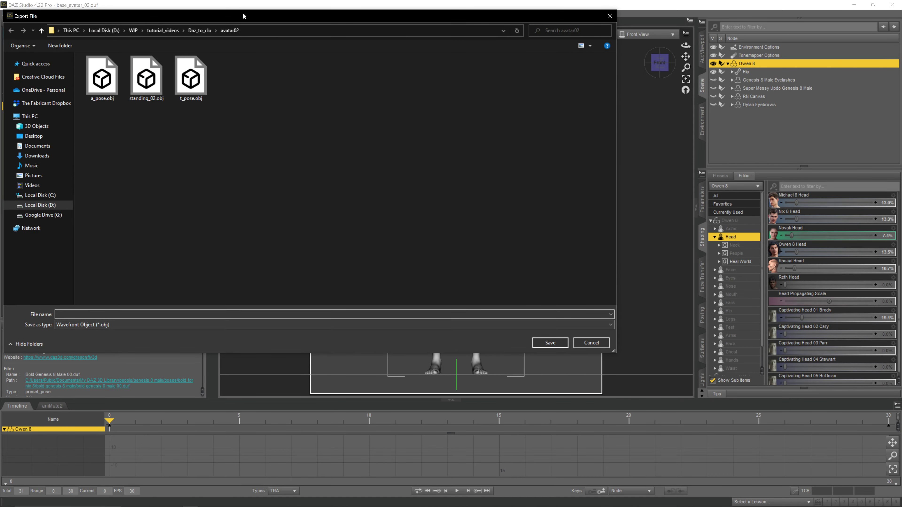
left_click_drag(243, 15, 363, 48)
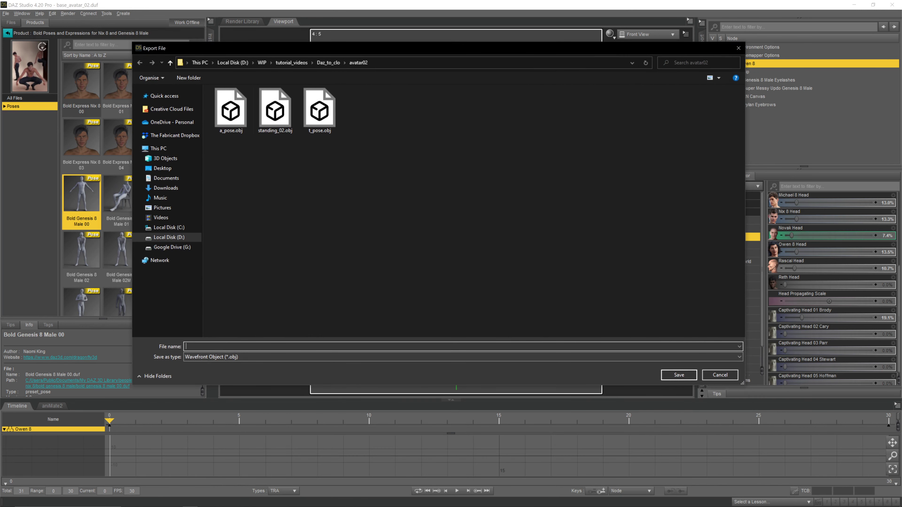
type("apose")
left_click(679, 375)
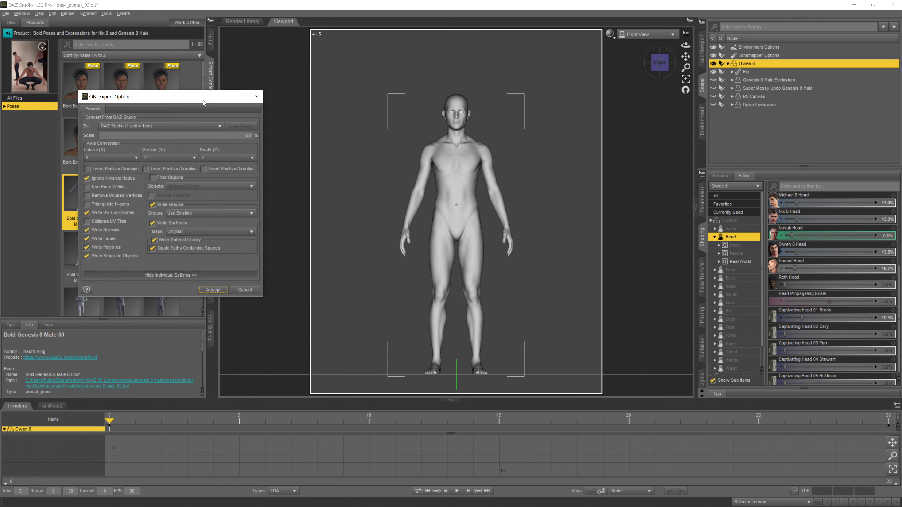
left_click_drag(202, 102, 232, 99)
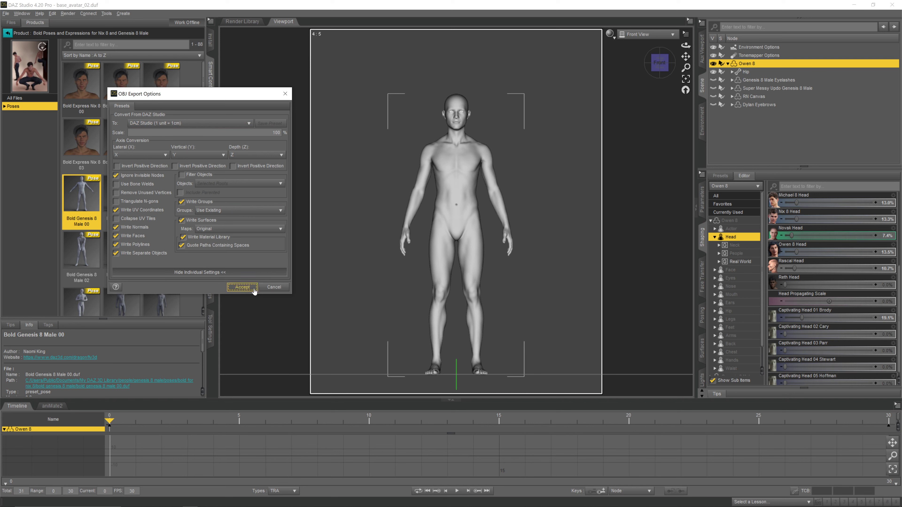
left_click(243, 288)
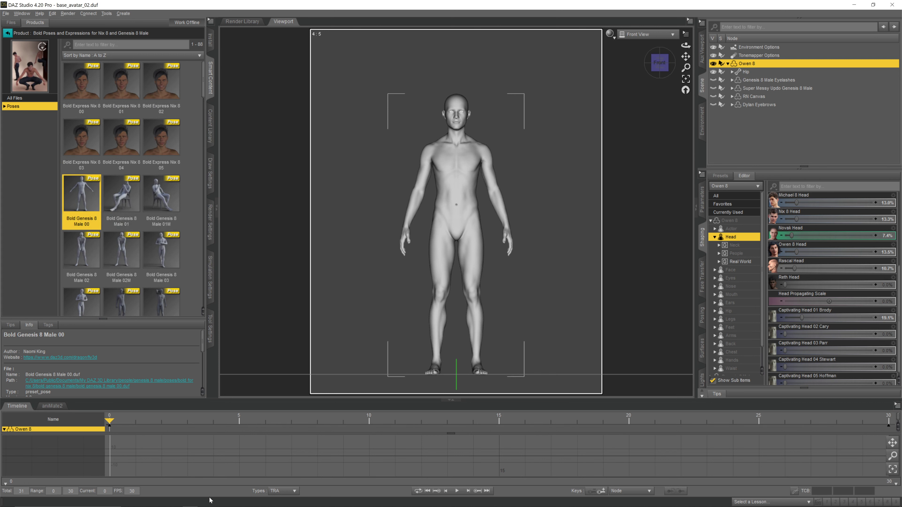
mouse_move(190, 502)
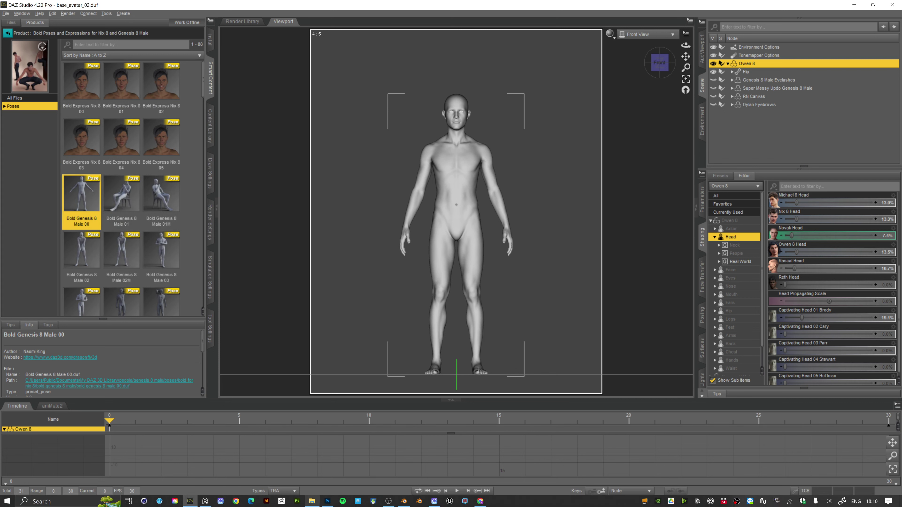
left_click(311, 502)
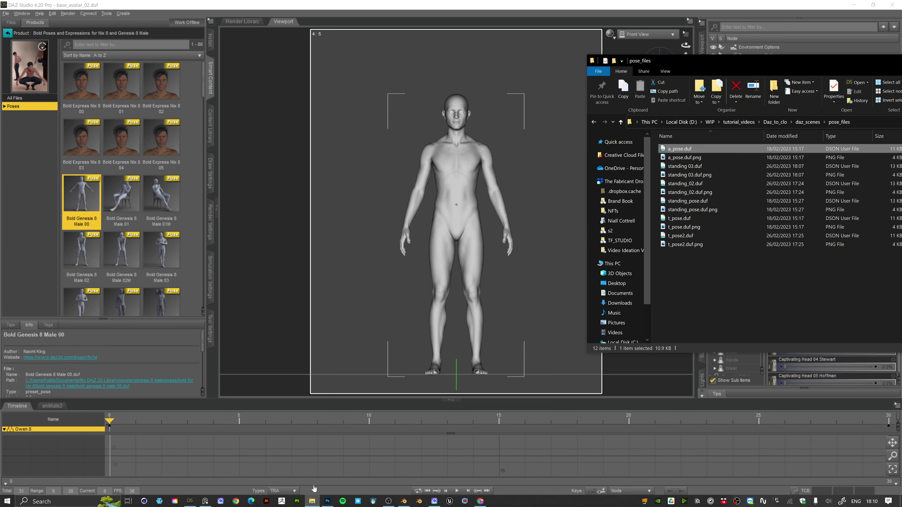
left_click_drag(703, 166, 480, 173)
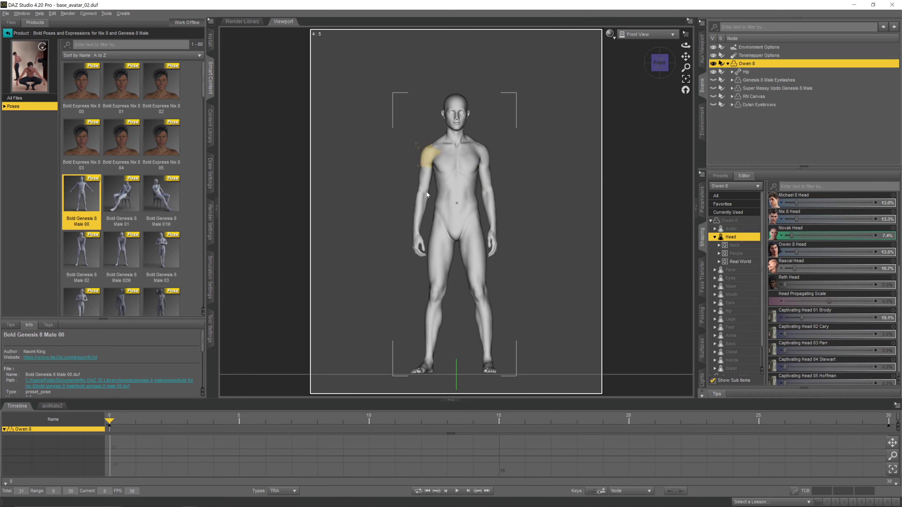
left_click(6, 13)
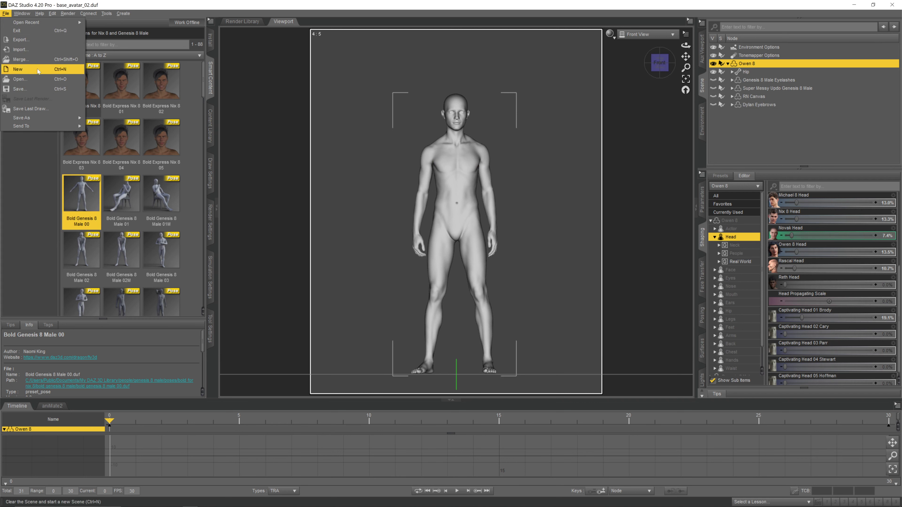
left_click(33, 41)
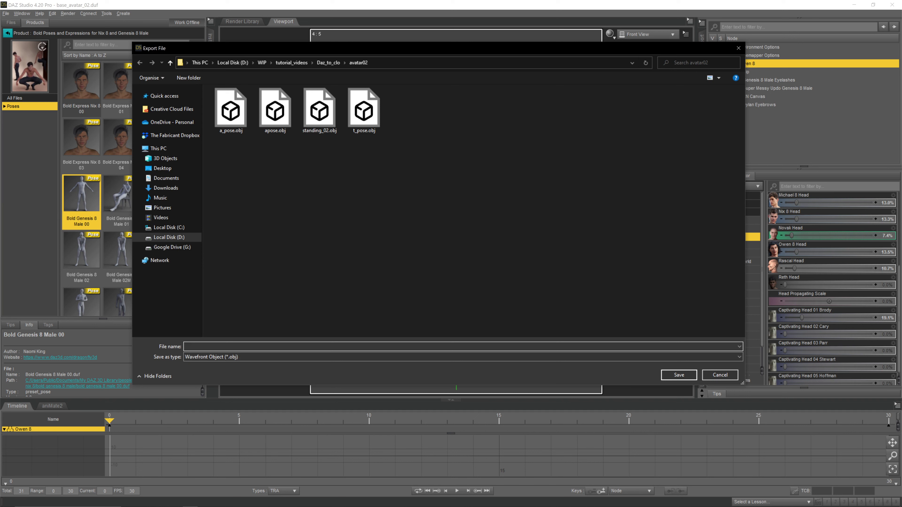
type("s")
left_click(217, 354)
key("BackSpace")
key("BackSpace")
key("BackSpace")
key("BackSpace")
key("BackSpace")
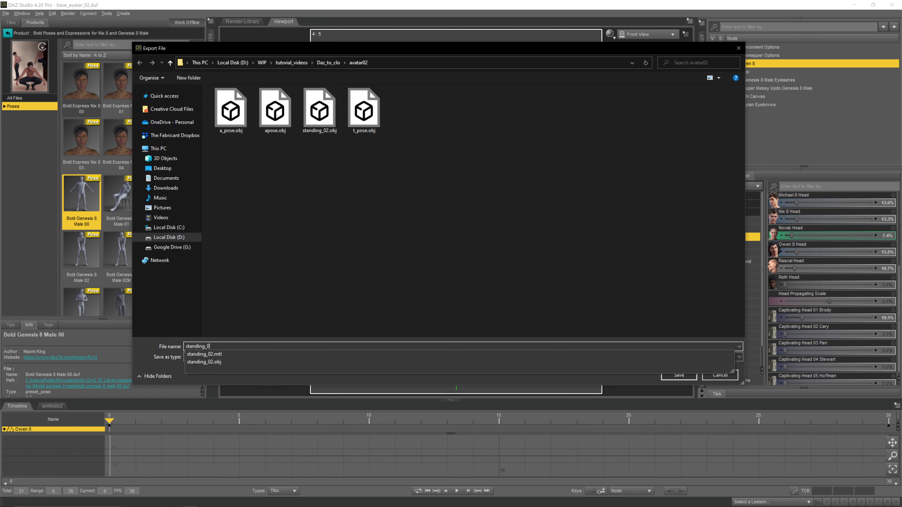
type("3")
left_click(679, 375)
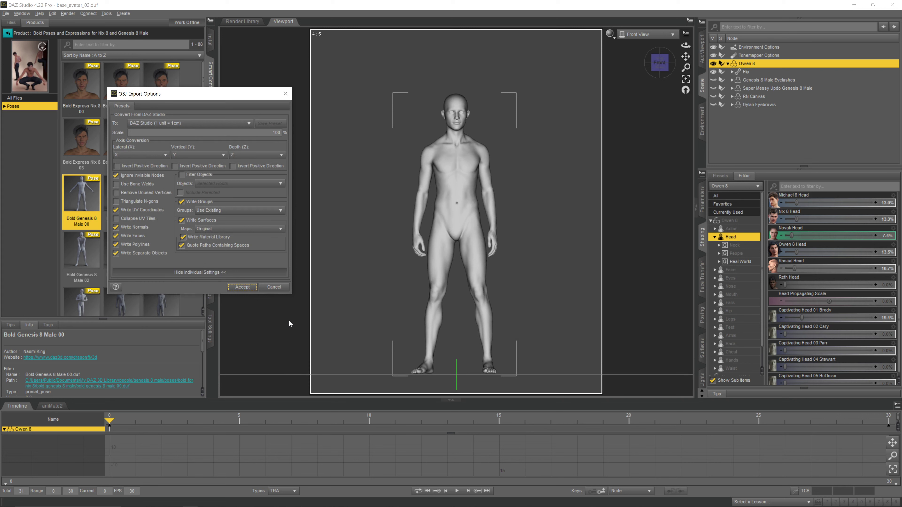
left_click(275, 287)
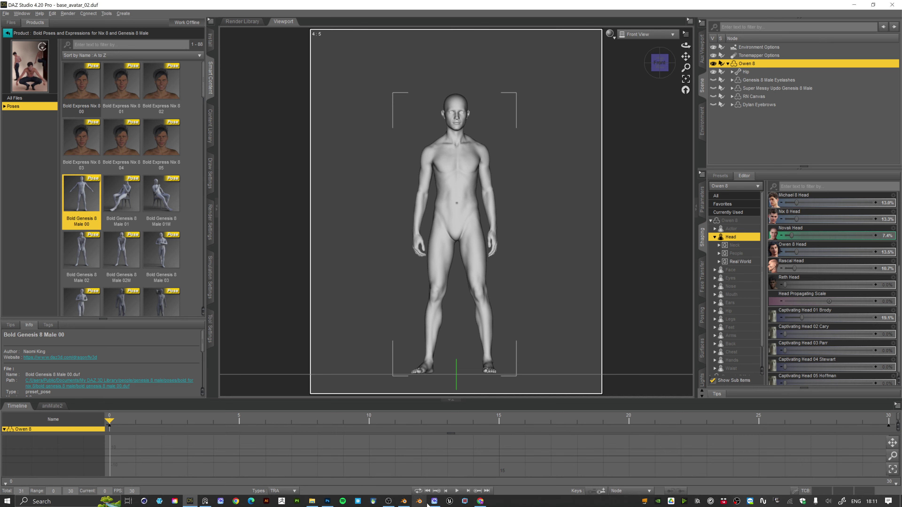
Switch to CLO3D, widen the 3D view to a front view, and hide the jacket pieces
left_click(434, 502)
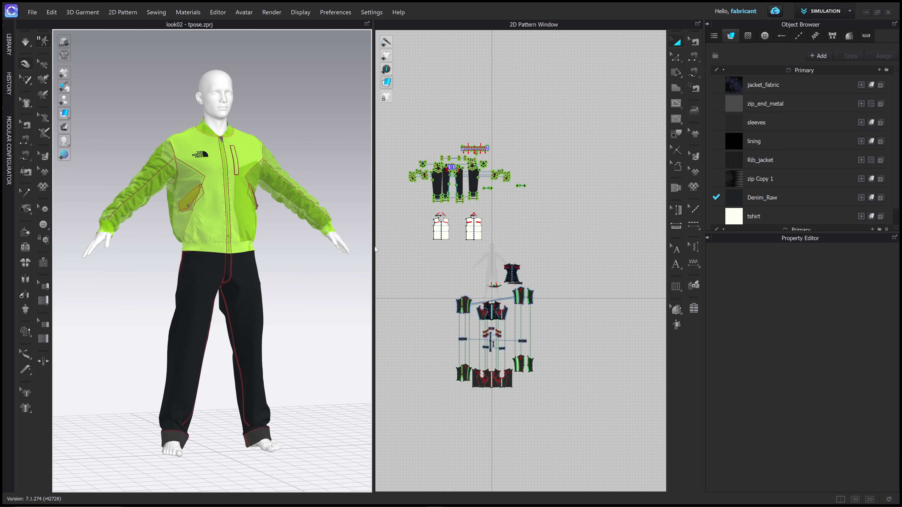
left_click_drag(374, 248, 388, 249)
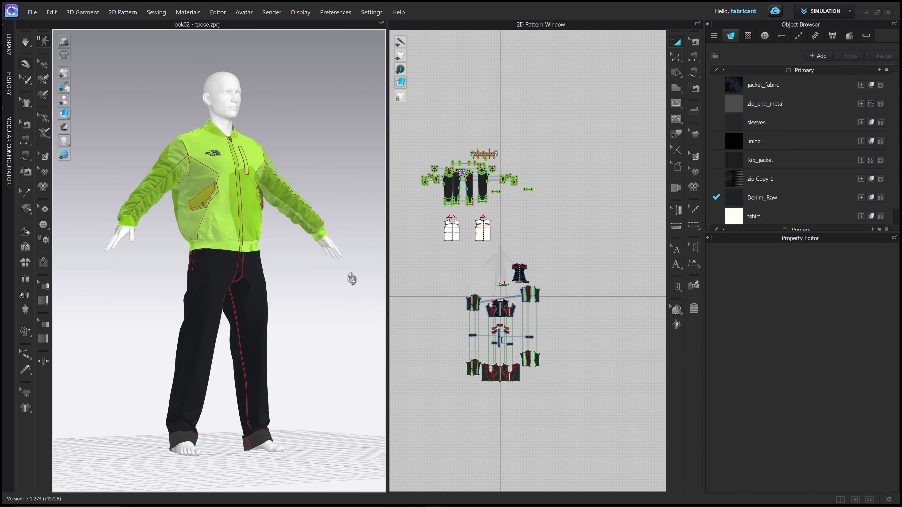
right_click_drag(352, 278, 335, 288)
right_click(550, 240)
left_click(569, 377)
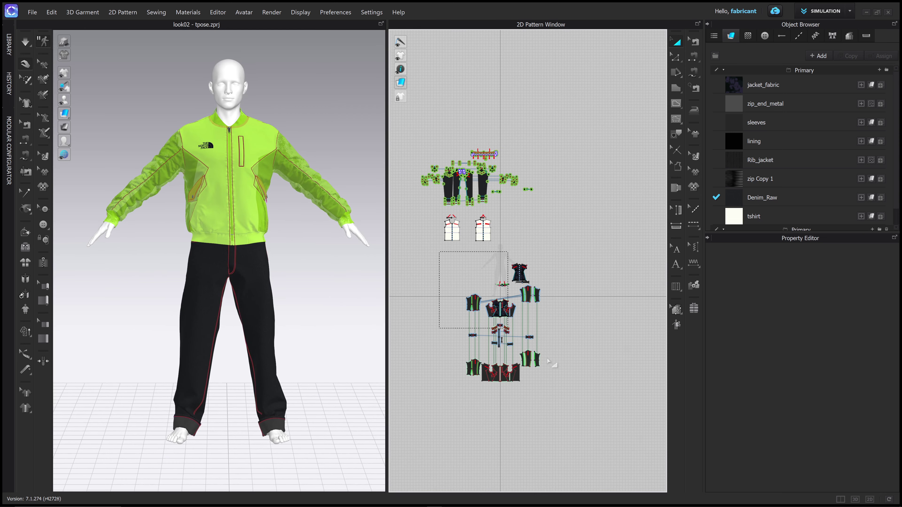
left_click_drag(569, 377, 593, 433)
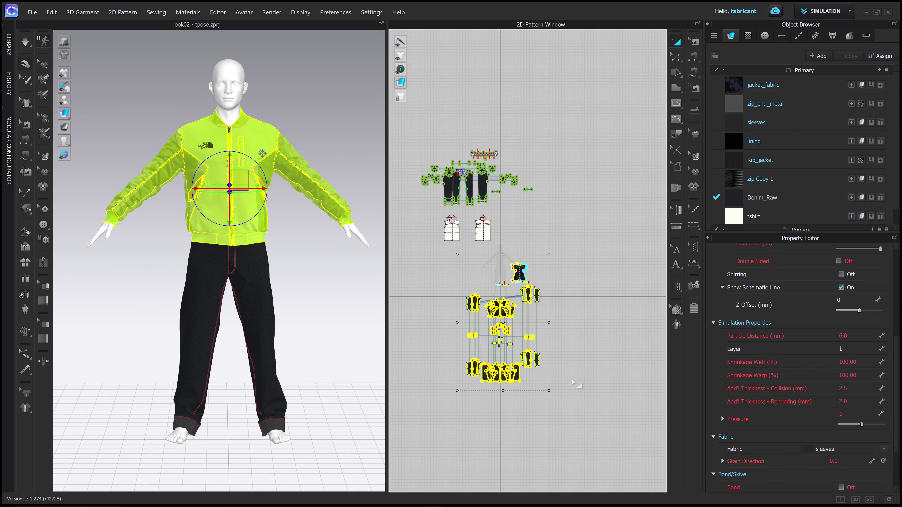
key("shift+q")
key("shift+q")
key("shift+q")
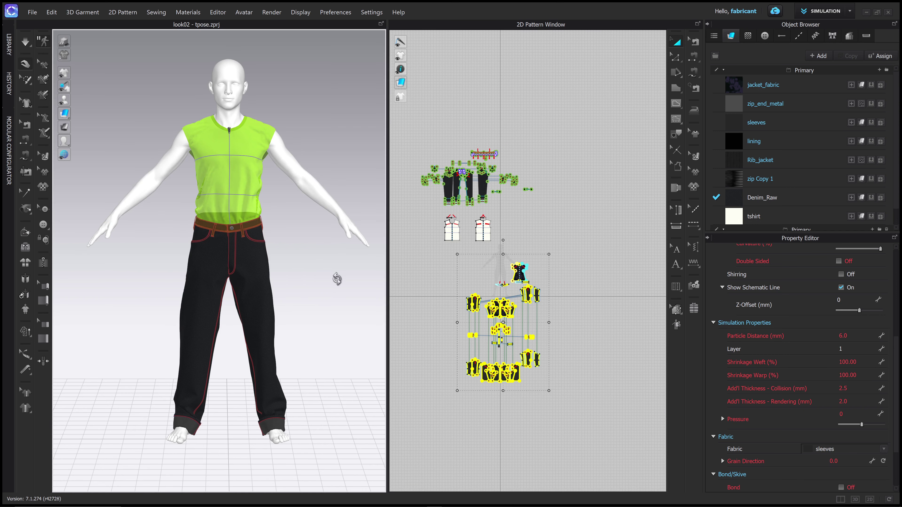
Select the jeans pieces, orbit to a three-quarter view, then select all garment pieces
mouse_move(316, 282)
right_mouse_down()
mouse_move(423, 278)
mouse_move(322, 282)
mouse_move(323, 266)
right_mouse_up()
left_click_drag(411, 142, 544, 206)
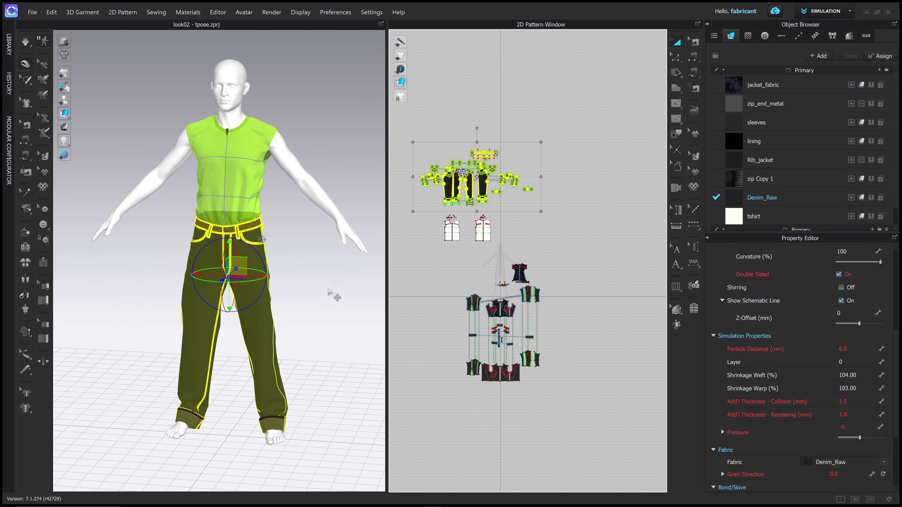
mouse_move(333, 294)
right_mouse_down()
mouse_move(281, 286)
mouse_move(333, 285)
mouse_move(306, 298)
mouse_move(317, 282)
mouse_move(337, 278)
right_mouse_up()
key("Escape")
key("ctrl+a")
Set the jacket's Layer to 0, then back to 1, and hide the jacket
left_click(323, 140)
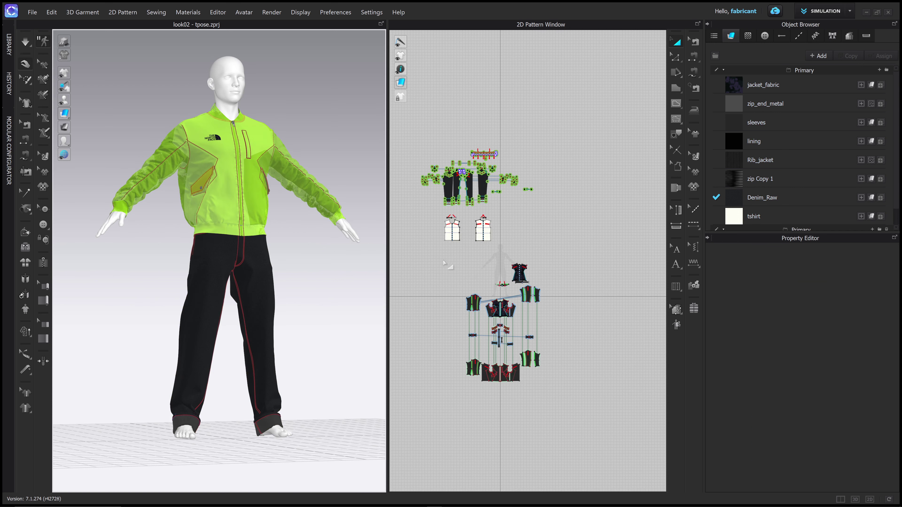
left_click_drag(443, 260, 601, 440)
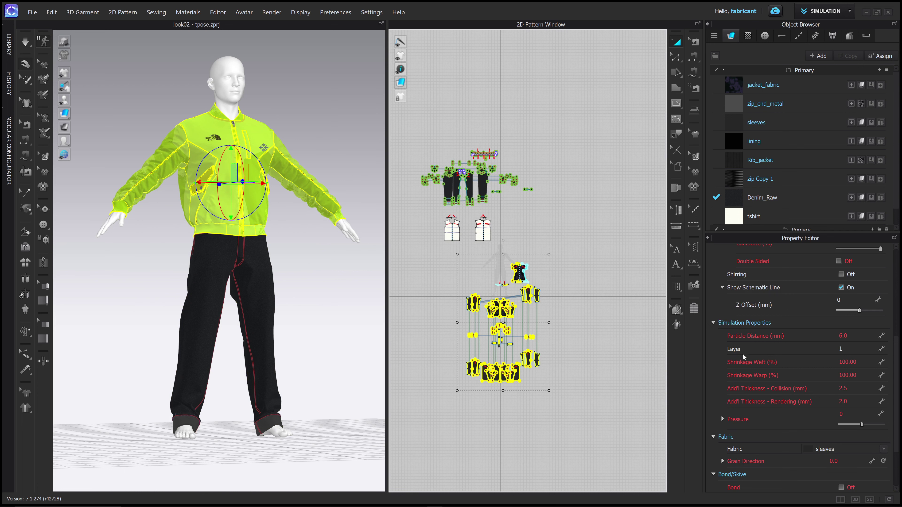
left_click(840, 349)
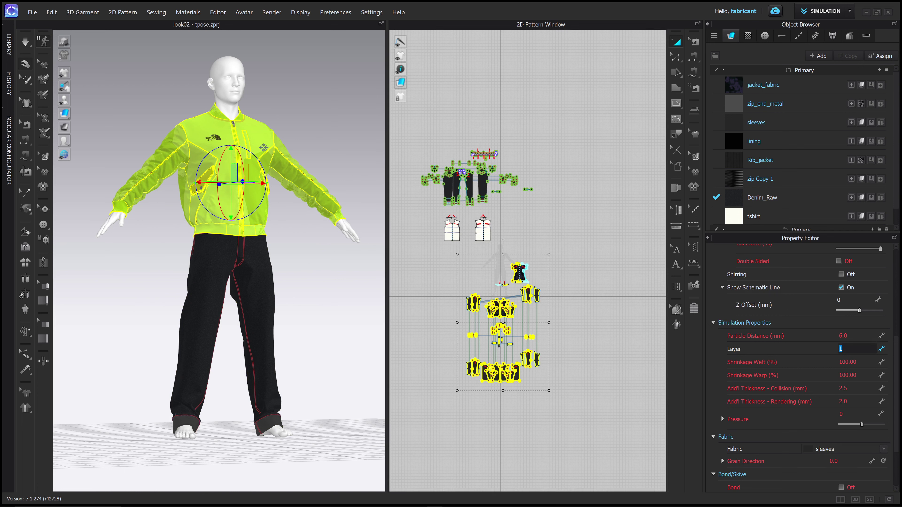
type("0")
key("Return")
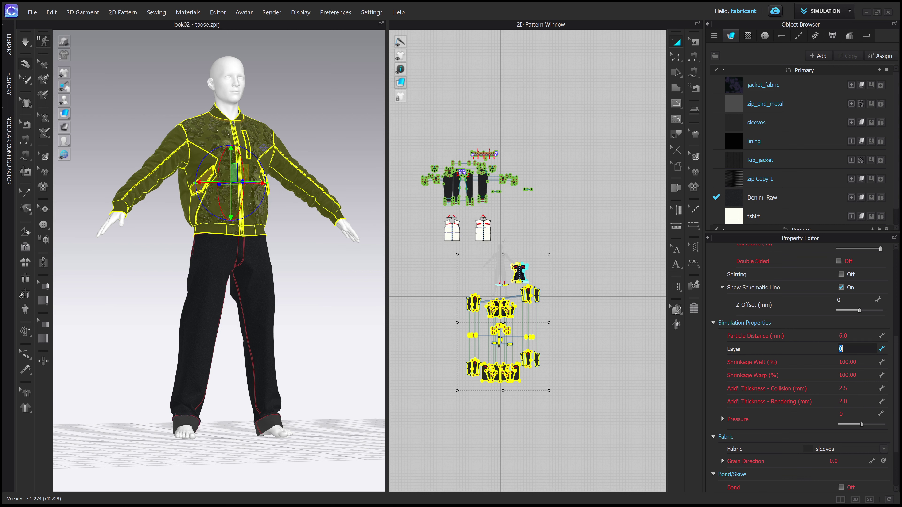
left_click(840, 349)
type("1")
key("Return")
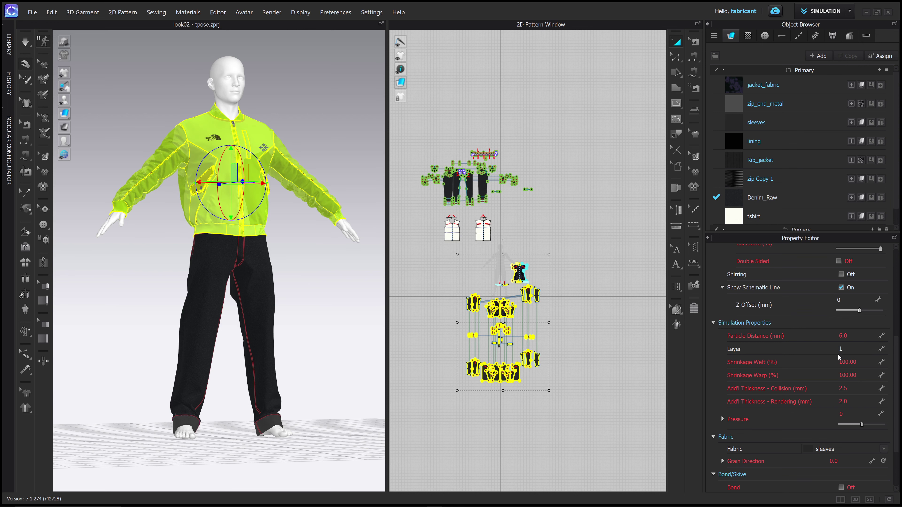
key("shift+q")
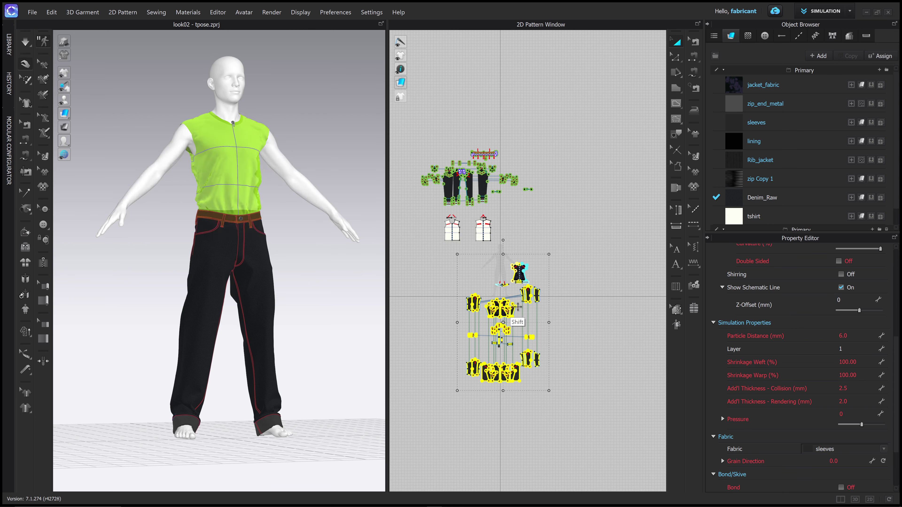
Set the two t-shirt pattern pieces to Layer -1
left_click(434, 215)
left_click_drag(433, 214, 515, 259)
left_click(841, 313)
type("-1")
key("Return")
left_click(563, 236)
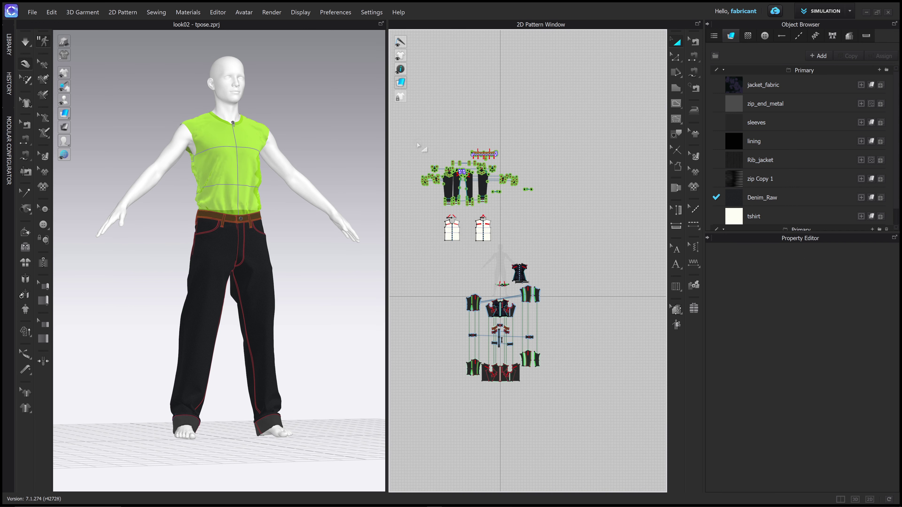
Select the jeans and jacket pieces and orbit the avatar to inspect the fit
left_click_drag(415, 138, 574, 214)
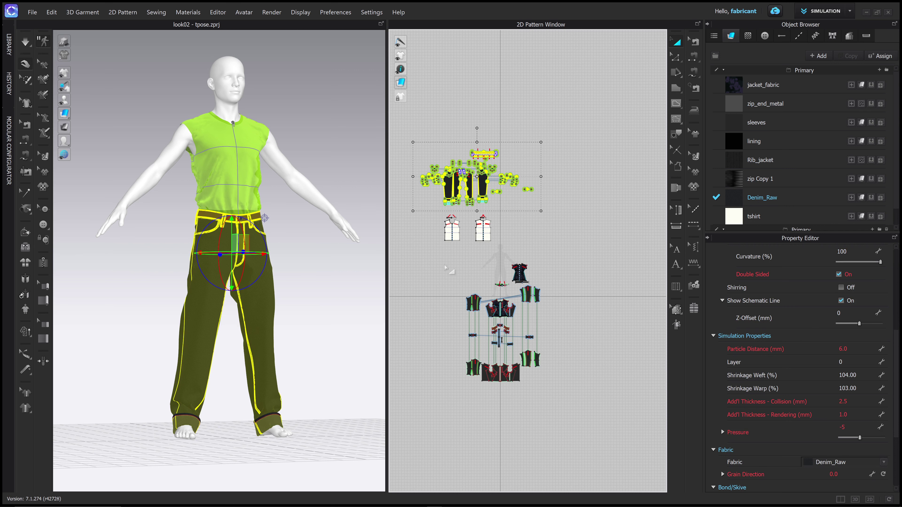
left_click_drag(437, 264, 604, 423)
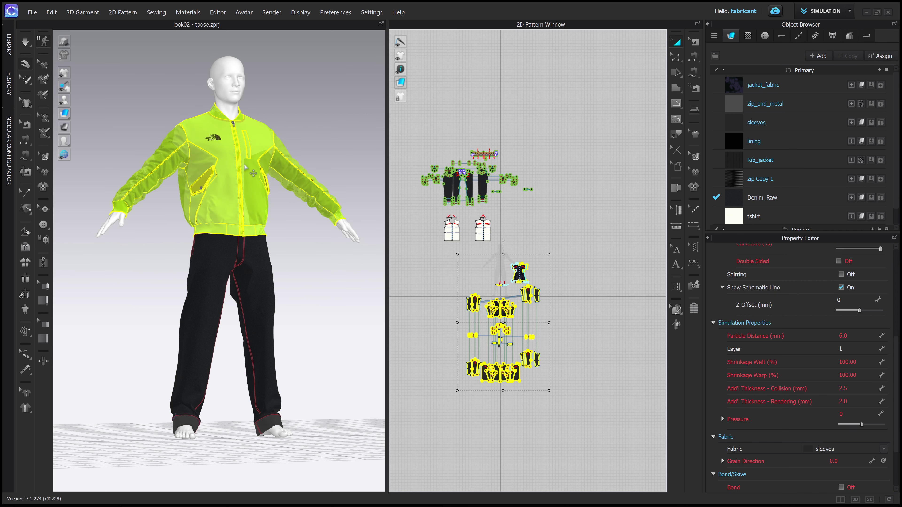
right_click_drag(343, 262, 310, 347)
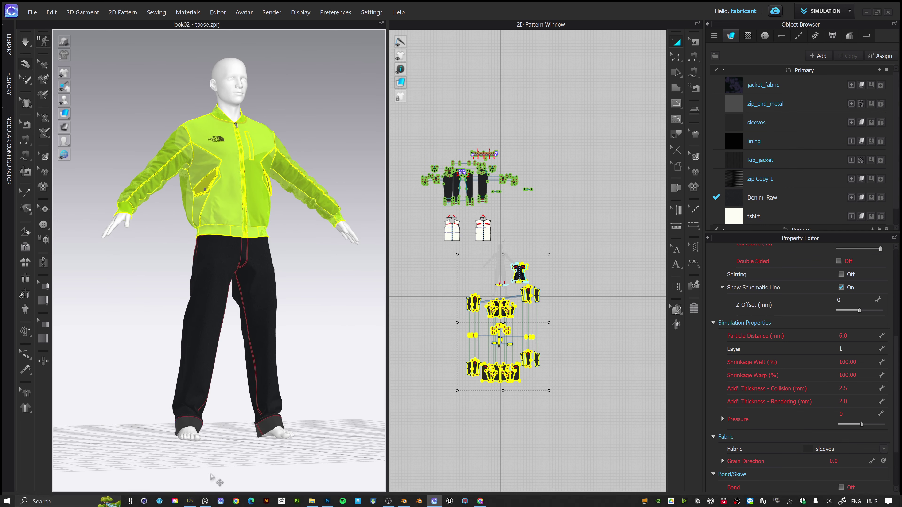
Drag t_pose.obj from the Daz_to_clo > avatar02 folder into the CLO3D 3D viewport
left_click(312, 501)
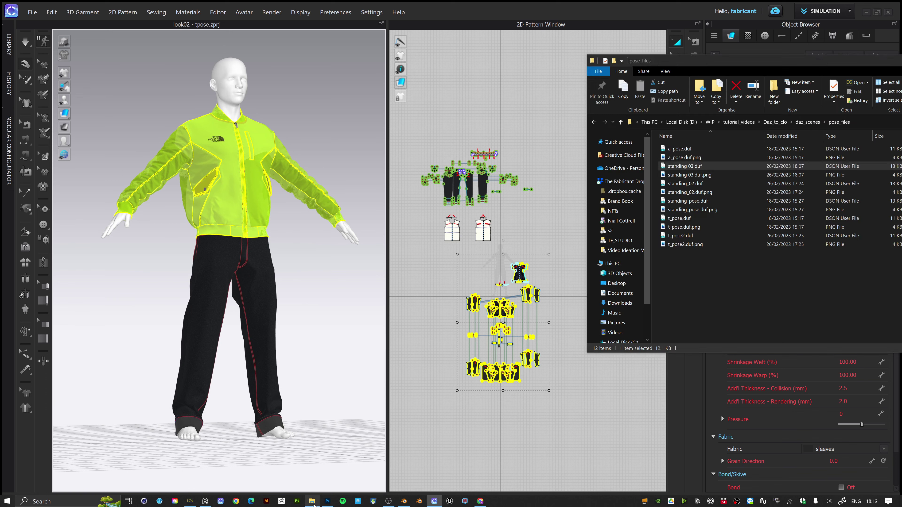
left_click(808, 122)
left_click_drag(810, 63, 624, 63)
left_click(598, 120)
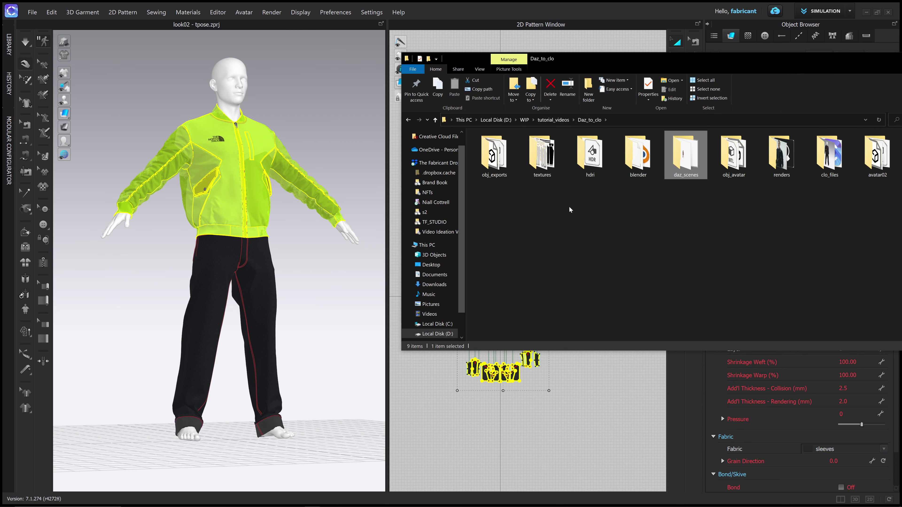
double_click(877, 154)
left_click_drag(633, 64, 677, 59)
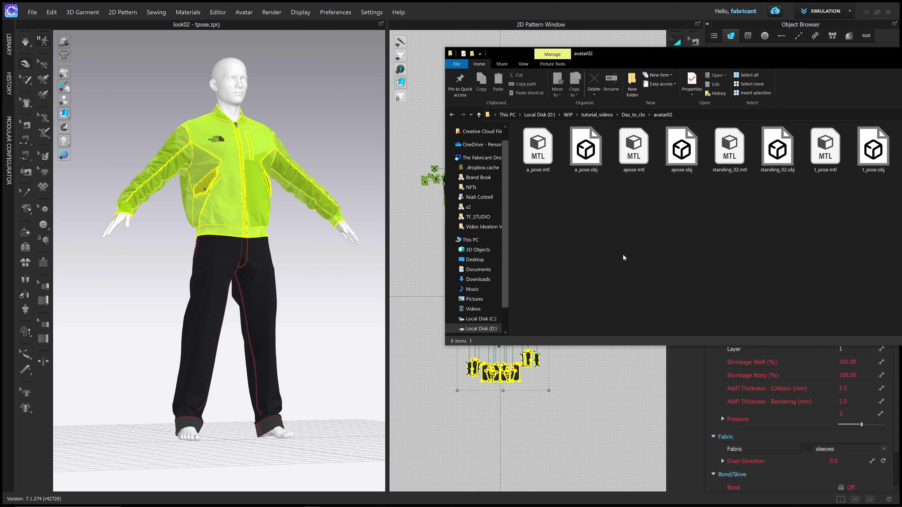
left_click(880, 160)
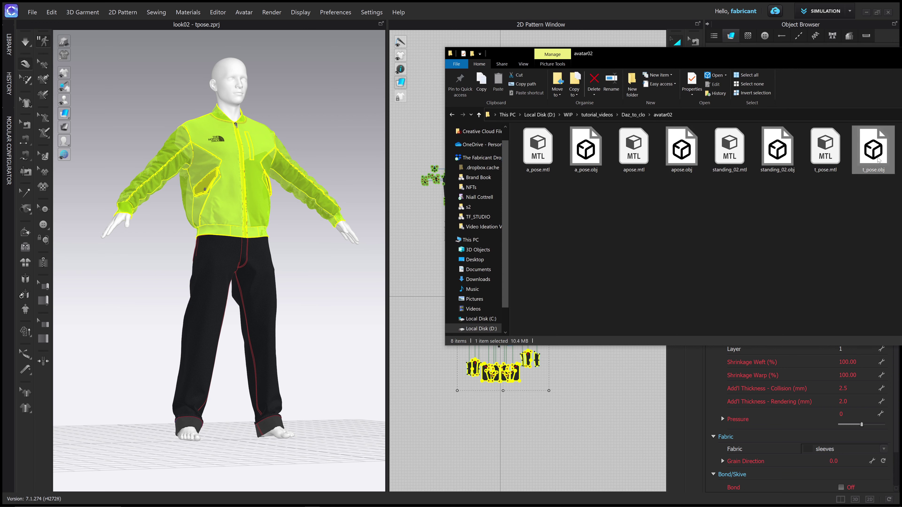
left_click_drag(882, 175, 322, 135)
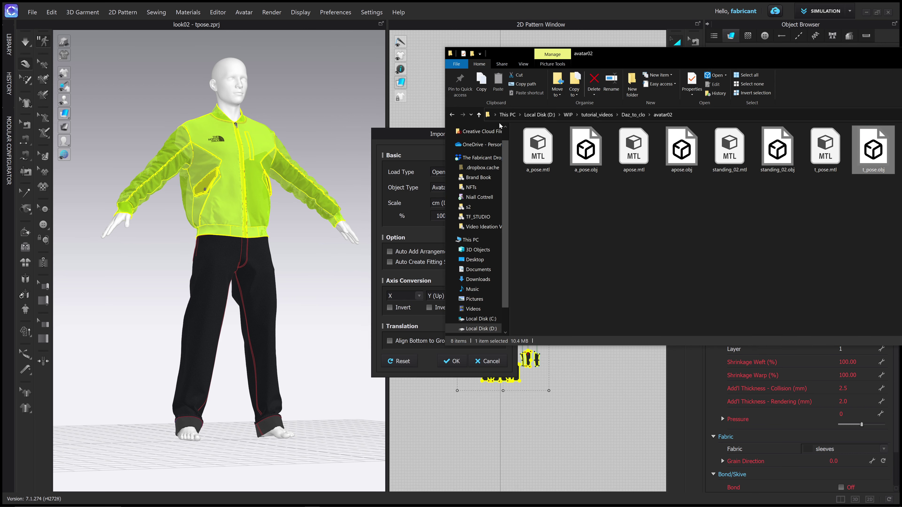
Import t_pose.obj with Load Type Add, Object Type Avatar and cm (DAZ Studio) scale
left_click(421, 132)
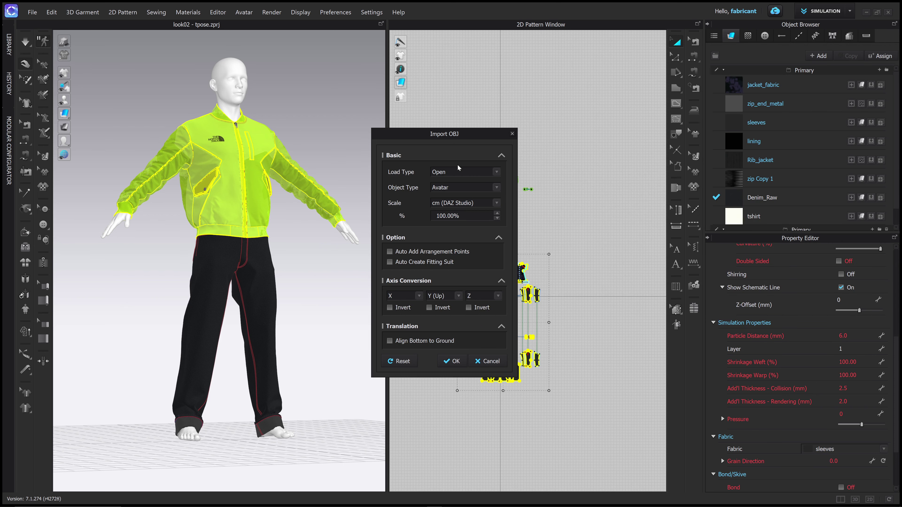
left_click(444, 174)
left_click(452, 186)
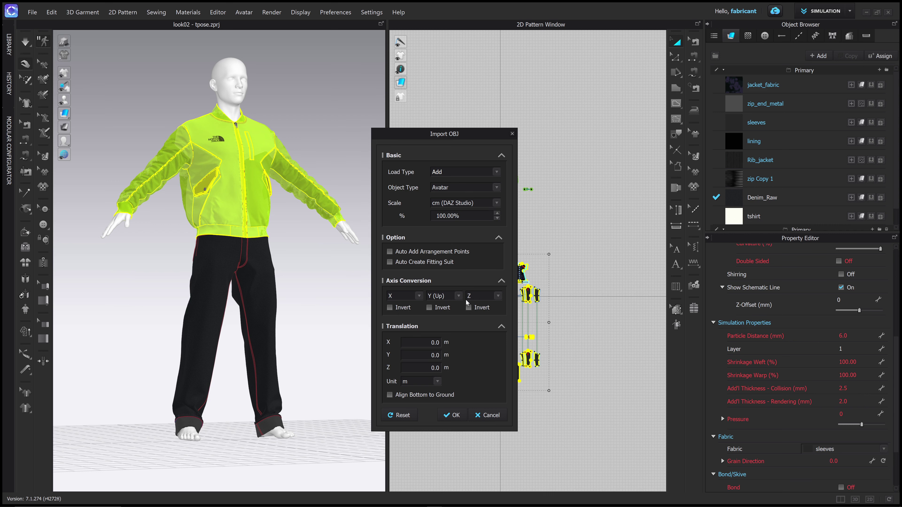
left_click(487, 416)
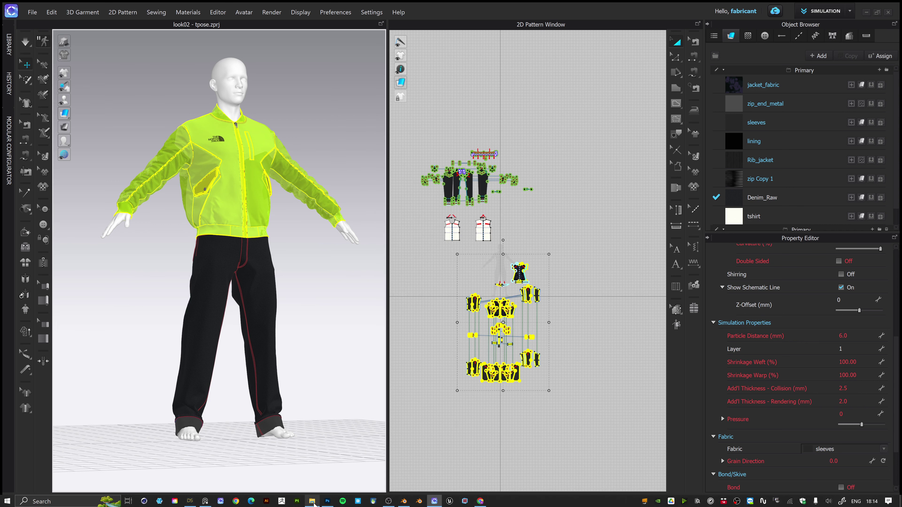
Drag apose.obj from the avatar02 folder into the CLO3D scene
left_click(312, 501)
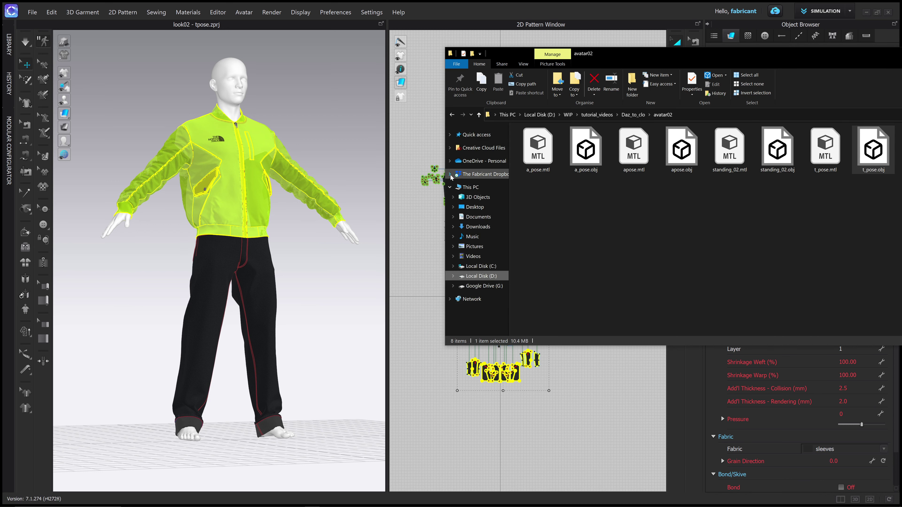
left_click(450, 188)
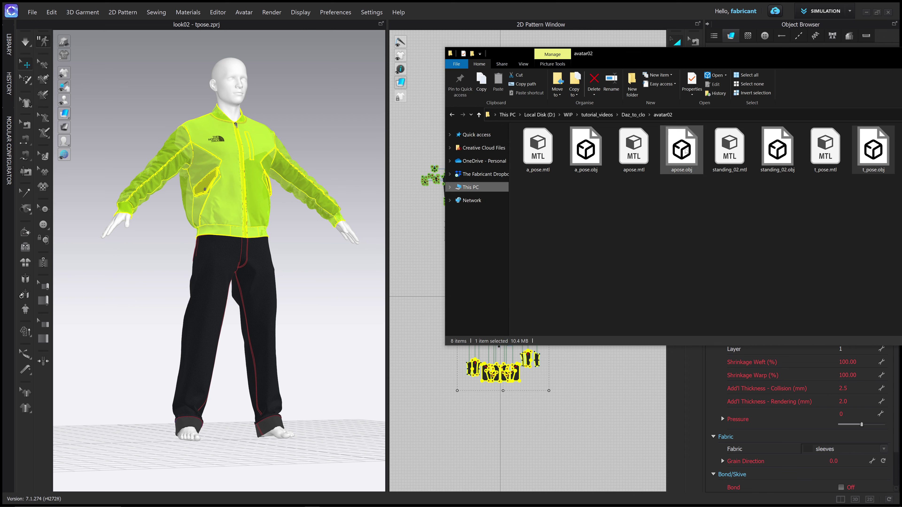
left_click(669, 161)
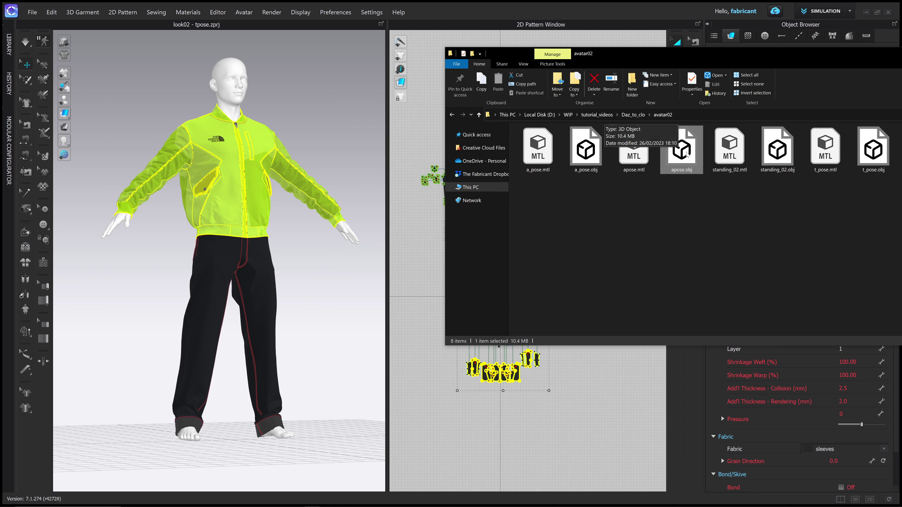
left_click_drag(687, 153, 306, 125)
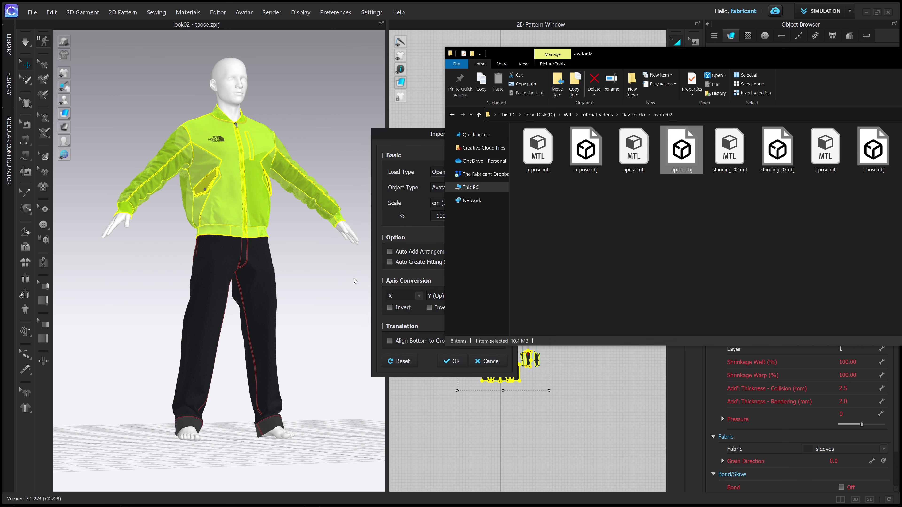
Import apose.obj with Load Type Add as a Morph Target
left_click(441, 60)
left_click(486, 171)
left_click(478, 189)
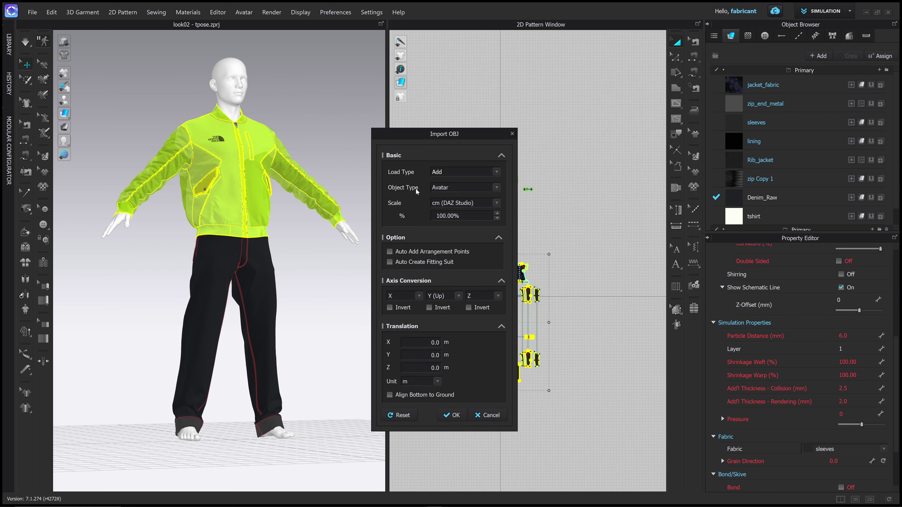
left_click(492, 187)
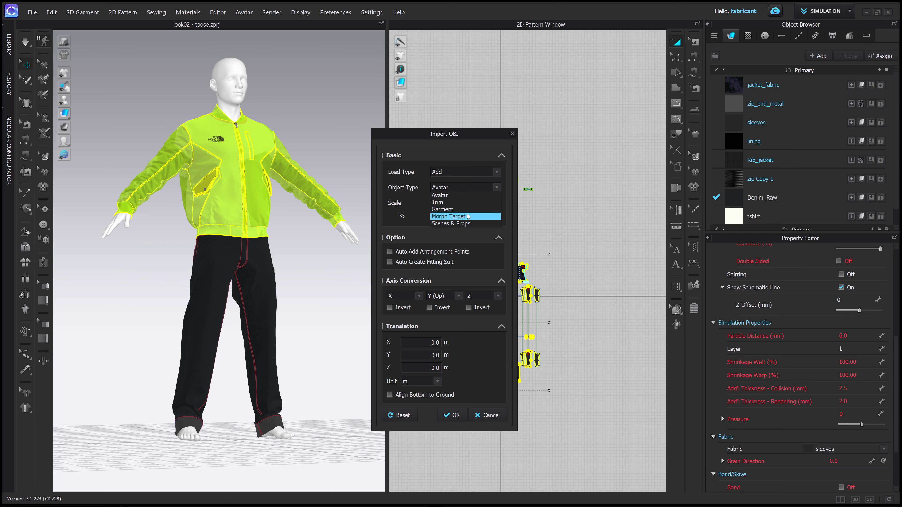
left_click(476, 217)
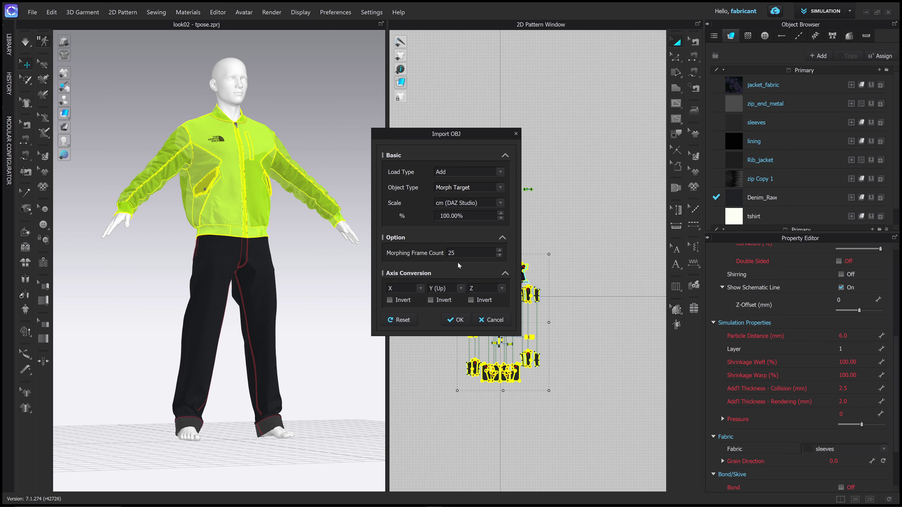
left_click(456, 321)
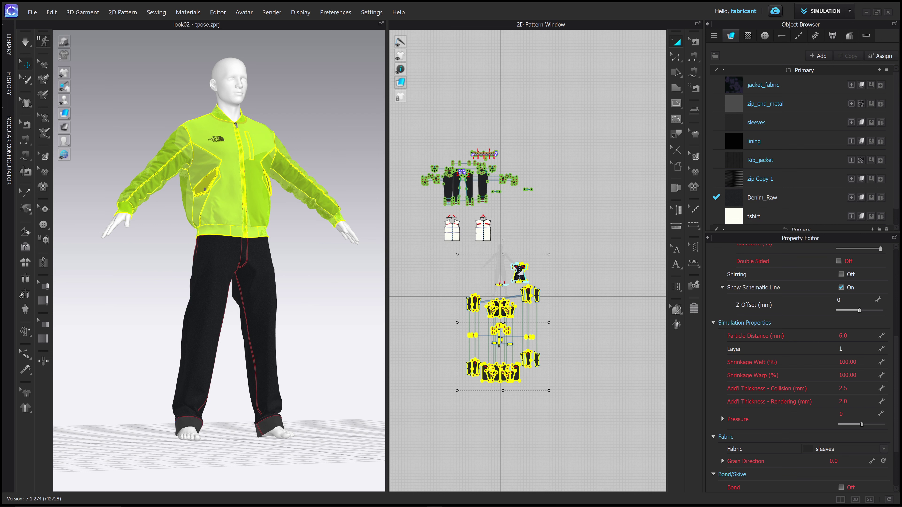
Simulate so the jacket and jeans drape onto the A-posed avatar, checking front and back
key("space")
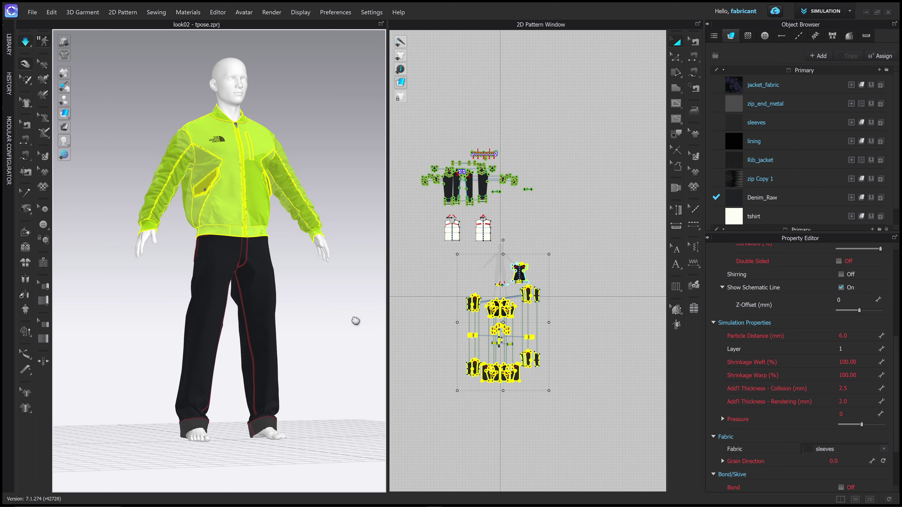
right_click_drag(354, 318, 320, 321)
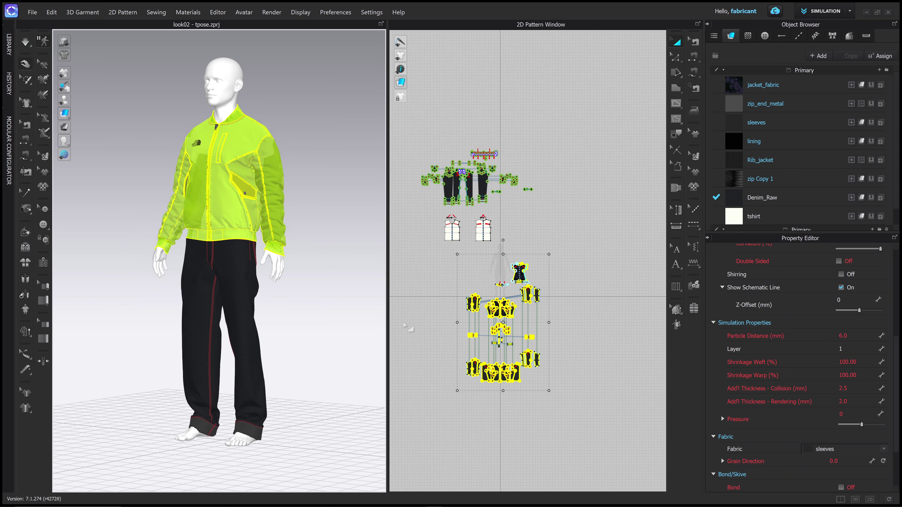
right_click_drag(310, 293, 328, 283)
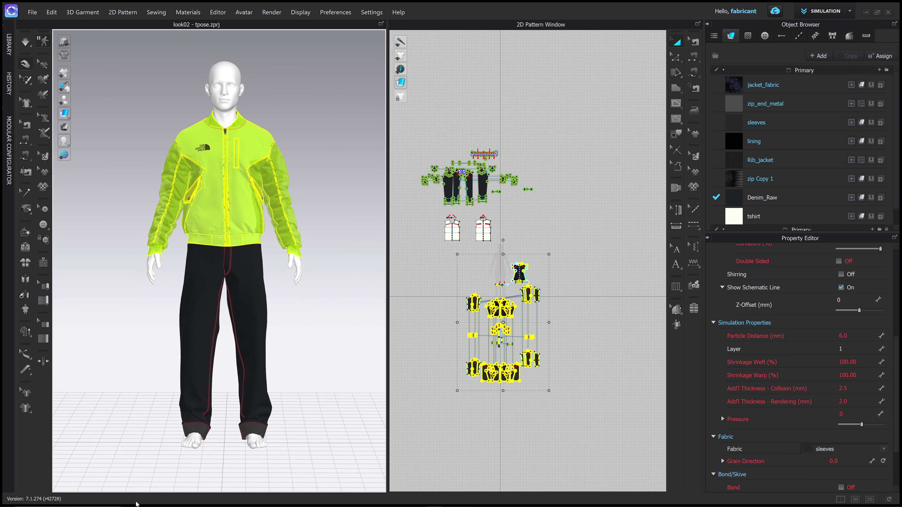
mouse_move(192, 503)
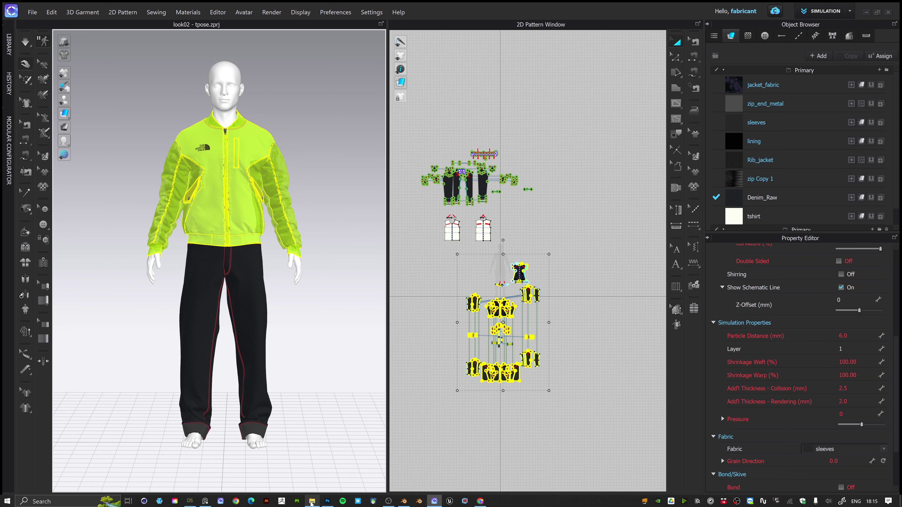
Drag standing_02.obj from the avatar02 folder into the CLO3D viewport
left_click(313, 504)
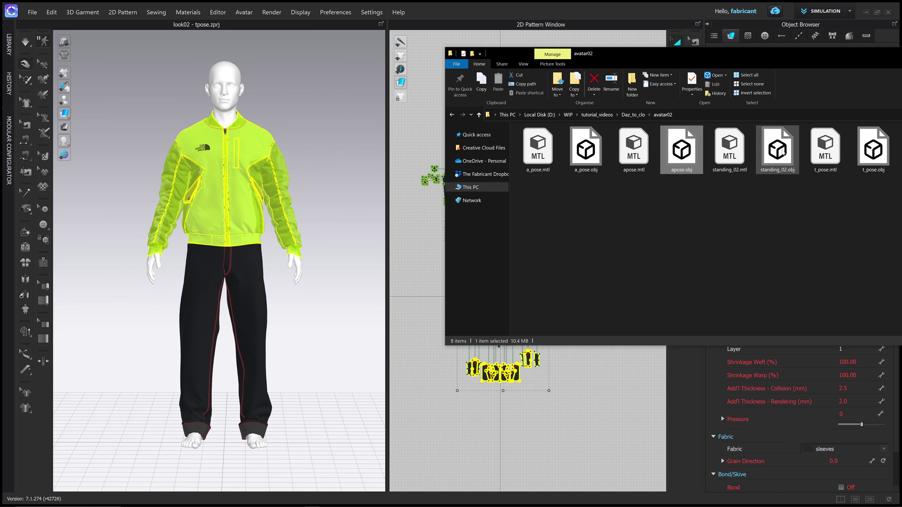
left_click(792, 158)
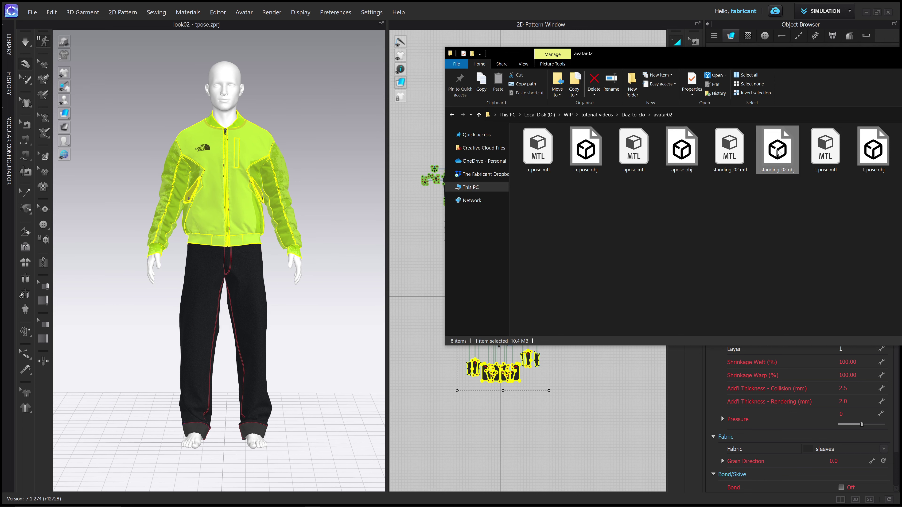
left_click_drag(778, 152, 287, 122)
Import standing_02.obj with Load Type Add as a Morph Target so the arms lower
left_click(467, 174)
left_click(462, 187)
left_click(462, 187)
left_click(462, 216)
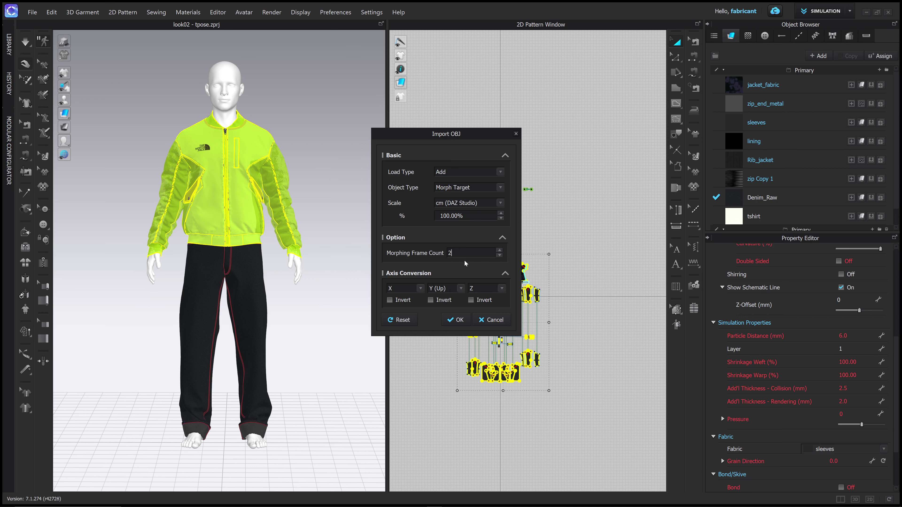
left_click(456, 319)
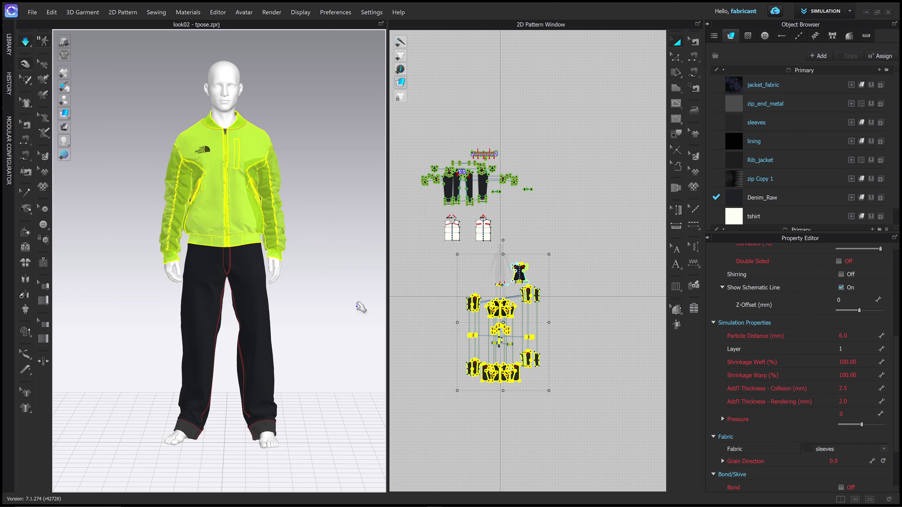
Select every pattern piece and apply Strengthen to them
right_click(362, 308)
right_click(362, 309)
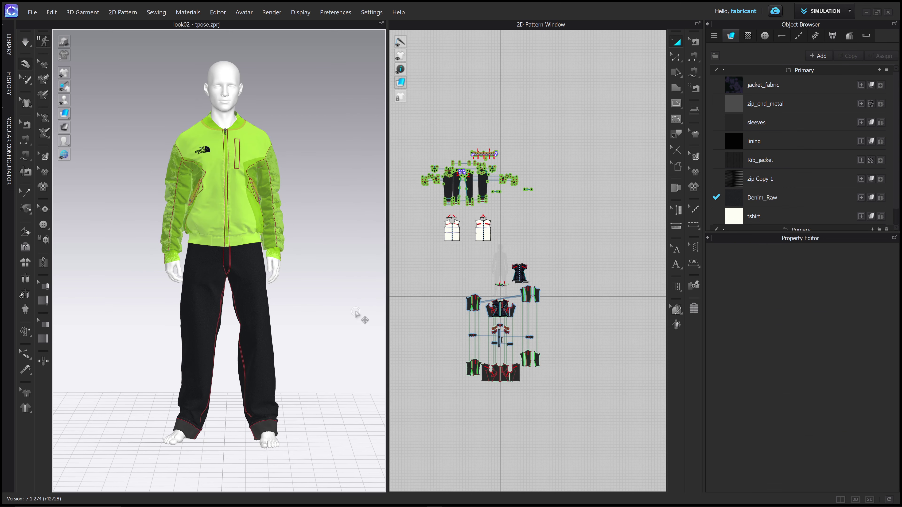
right_click_drag(359, 317, 322, 282)
left_click_drag(477, 249, 608, 444)
right_click(240, 192)
left_click(284, 285)
left_click(317, 233)
Simulate the garments onto the standing avatar, then stop and return to the front view
right_click_drag(323, 229, 326, 217)
key("space")
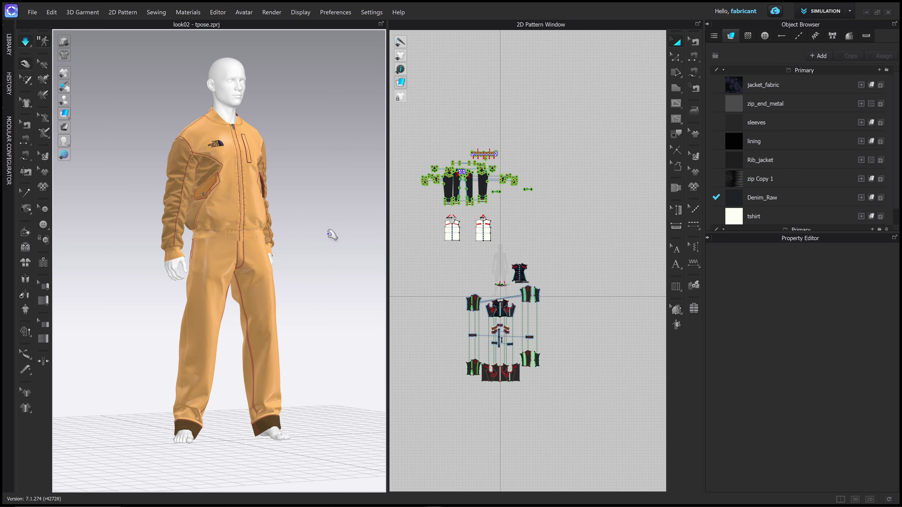
right_click_drag(332, 236, 282, 244)
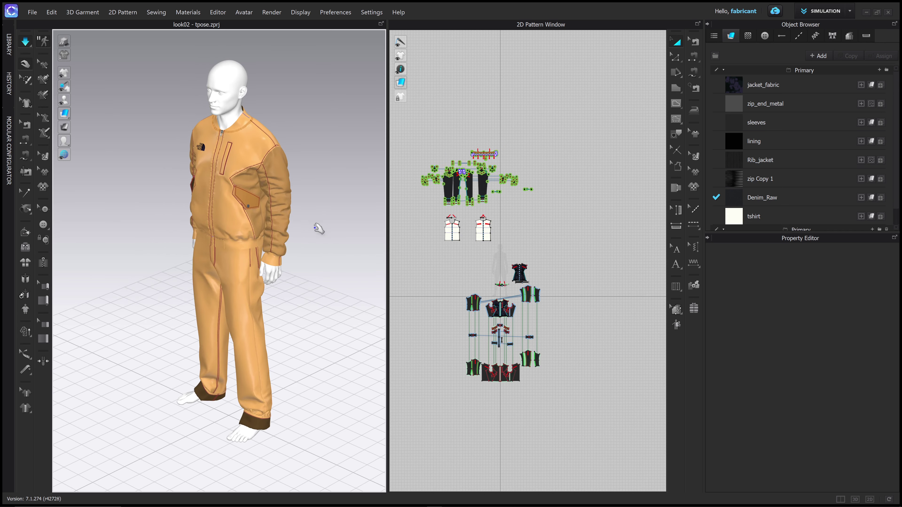
key("space")
key("2")
Adjust all patterns' state from the right-click menu and resume the simulation
key("ctrl+a")
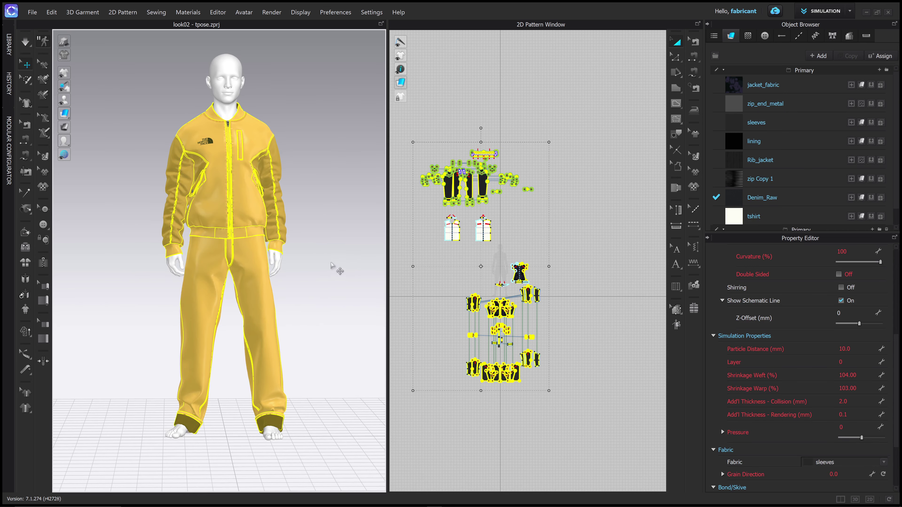
right_click(239, 194)
left_click(276, 290)
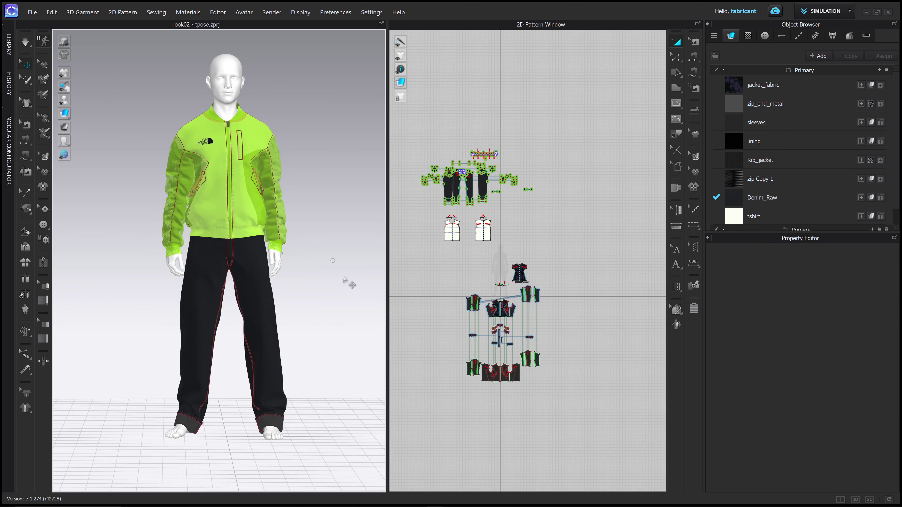
right_click_drag(349, 291, 331, 290)
key("space")
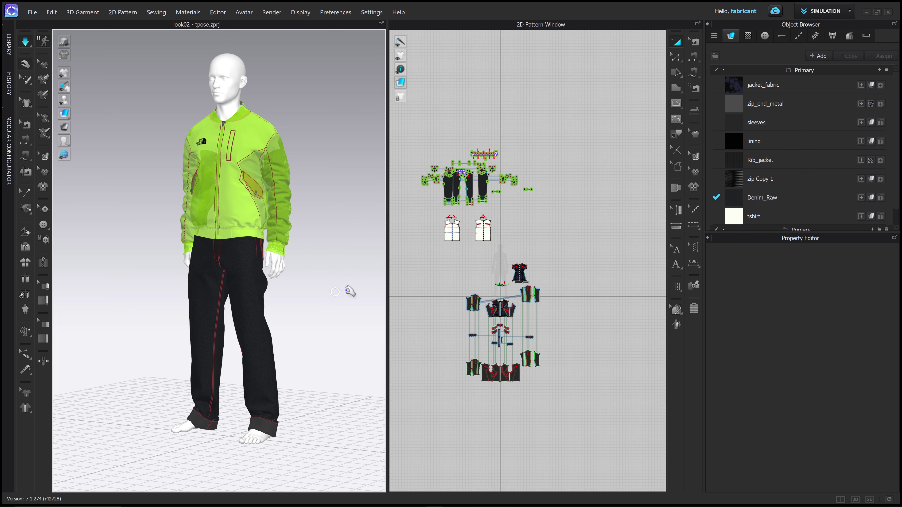
mouse_move(351, 291)
right_mouse_down()
mouse_move(266, 294)
mouse_move(368, 292)
right_mouse_up()
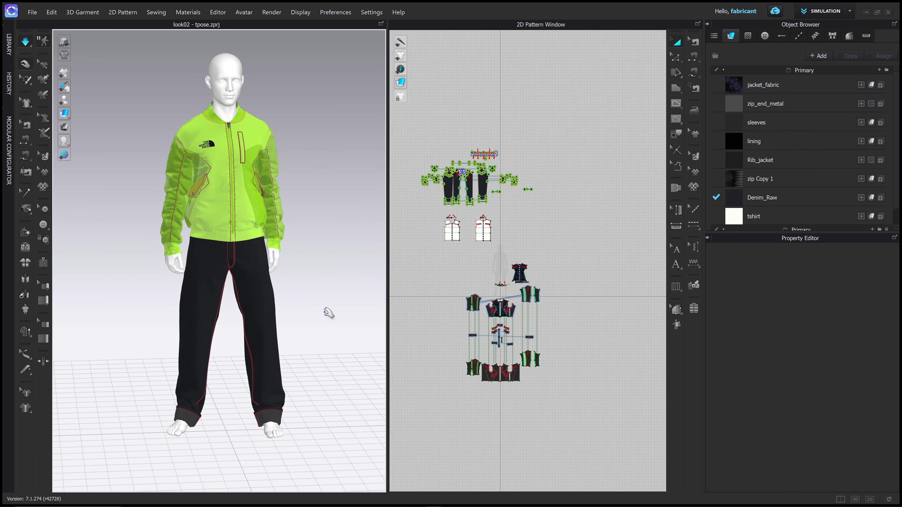
mouse_move(322, 310)
right_mouse_down()
mouse_move(336, 312)
mouse_move(310, 307)
mouse_move(336, 312)
right_mouse_up()
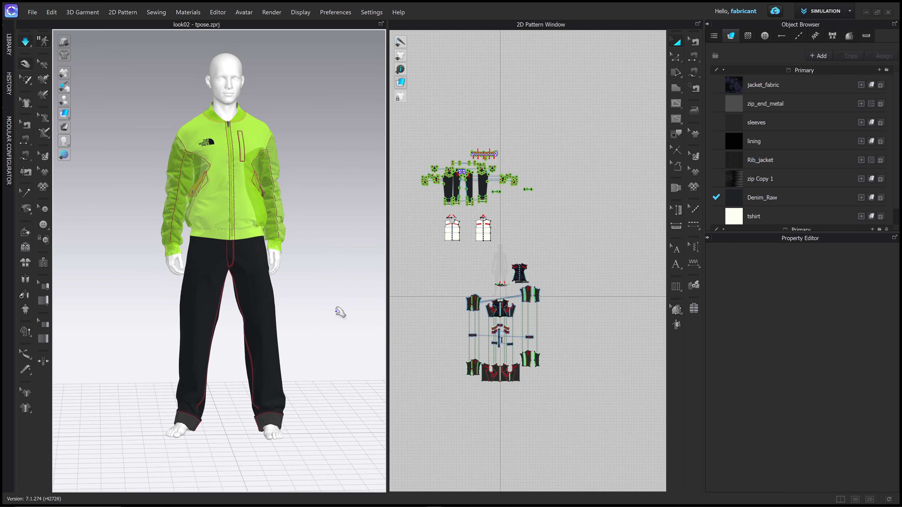
Stop the simulation and zoom in on the avatar's head
key("space")
mouse_move(312, 279)
right_mouse_down()
mouse_move(319, 314)
mouse_move(329, 316)
mouse_move(306, 306)
mouse_move(325, 303)
mouse_move(311, 292)
right_mouse_up()
right_click_drag(325, 226, 323, 262)
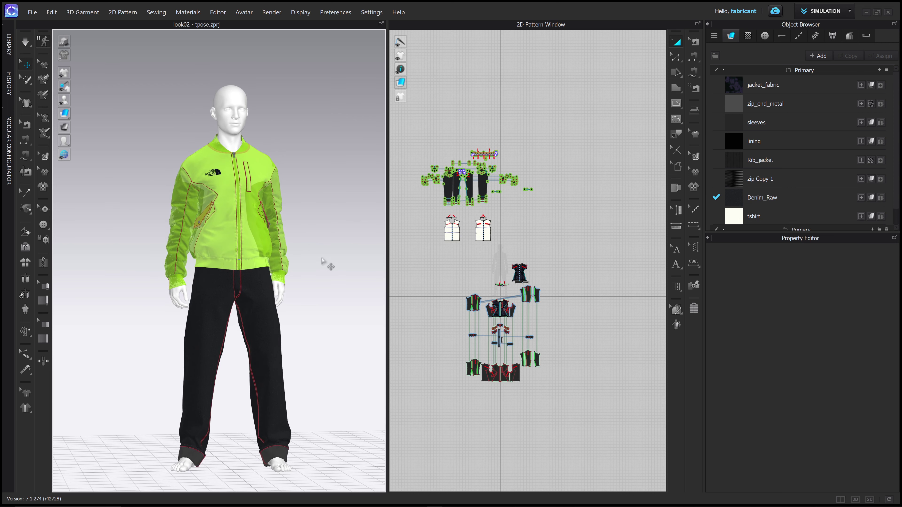
scroll(324, 265, "up", 3)
scroll(328, 223, "up", 5)
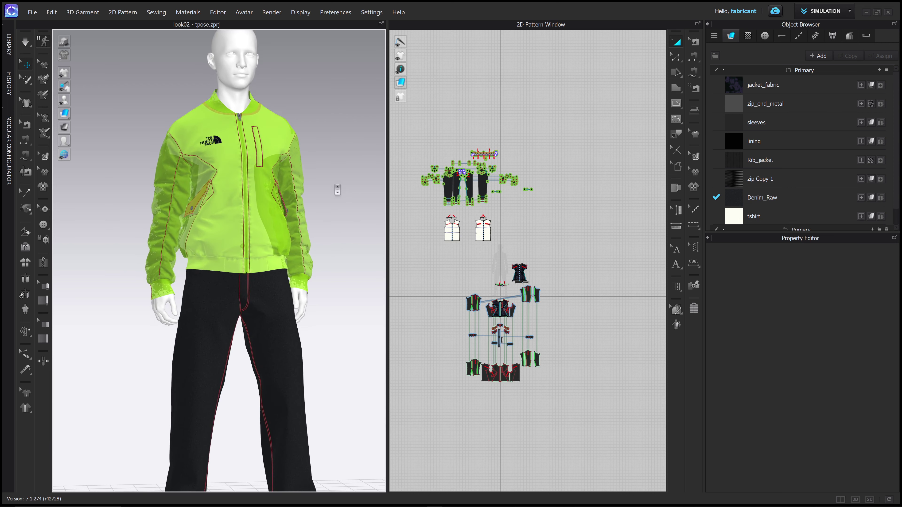
middle_click_drag(347, 181, 344, 236)
right_click_drag(326, 176, 328, 172)
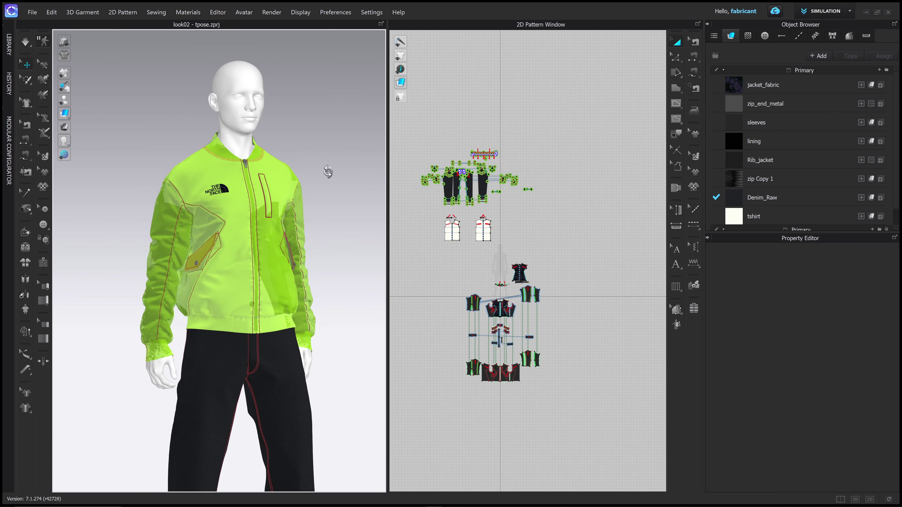
Display the avatar with realistic skin textures and frame its face frontally
left_click(73, 141)
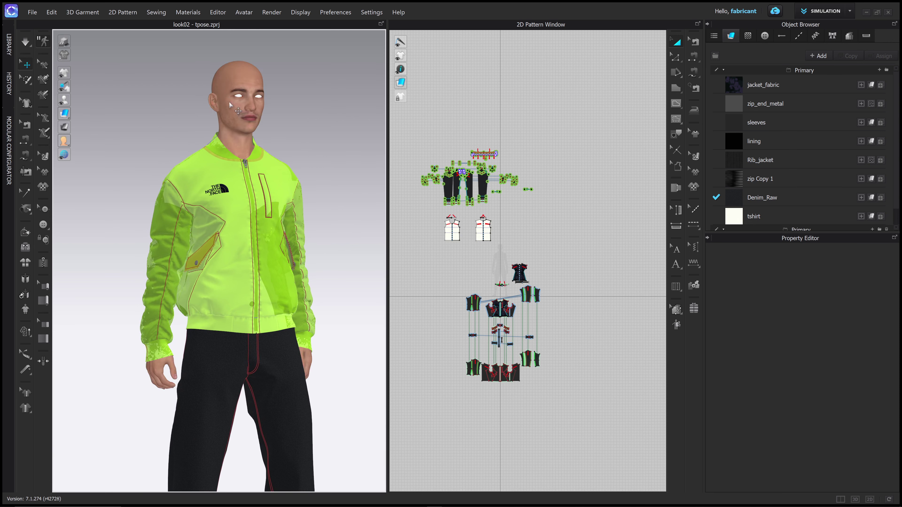
scroll(307, 127, "up", 5)
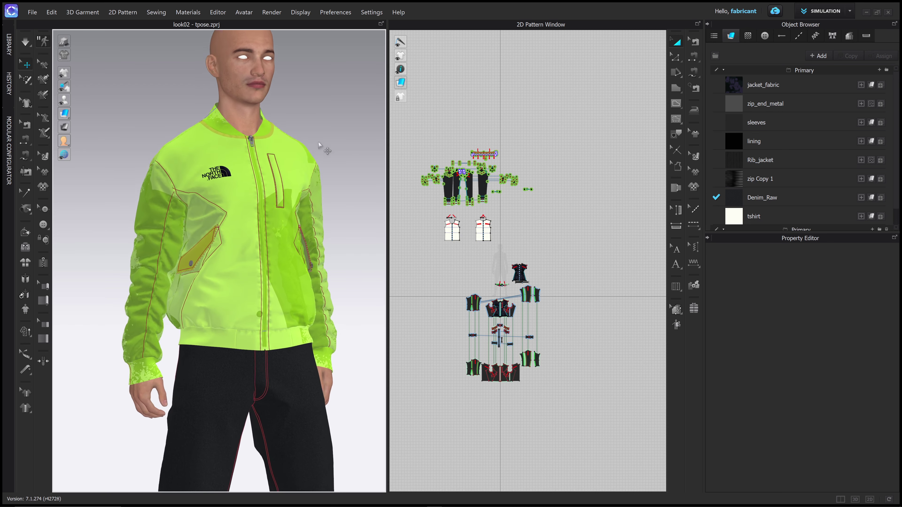
middle_click_drag(345, 104, 344, 280)
scroll(315, 227, "up", 5)
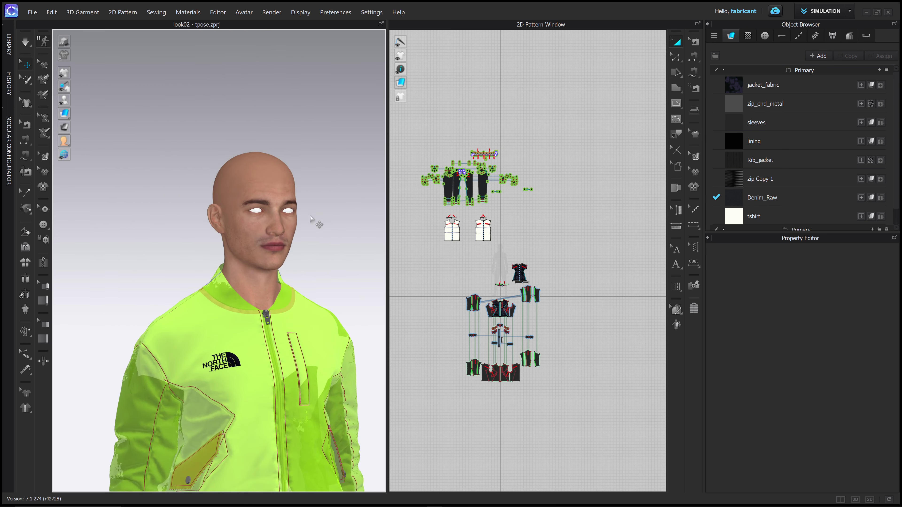
scroll(303, 217, "up", 2)
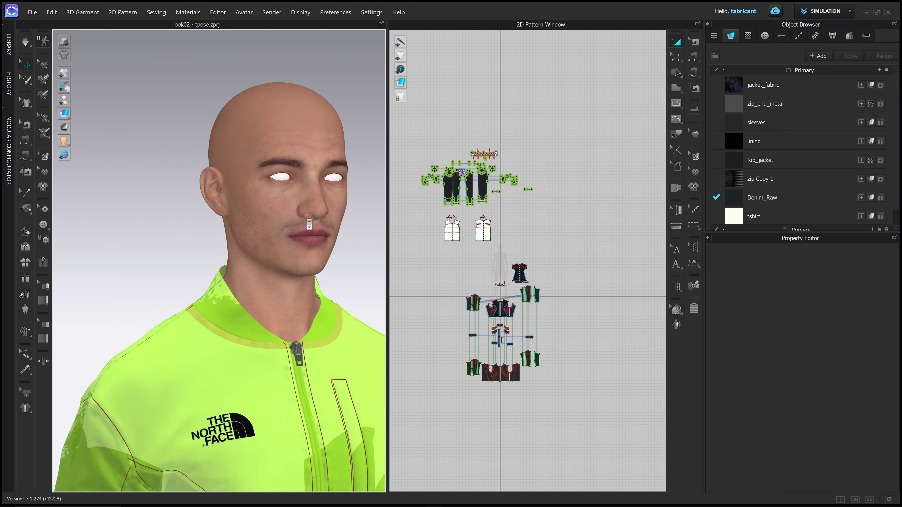
right_click_drag(306, 217, 330, 211)
scroll(276, 221, "up", 2)
scroll(284, 218, "down", 2)
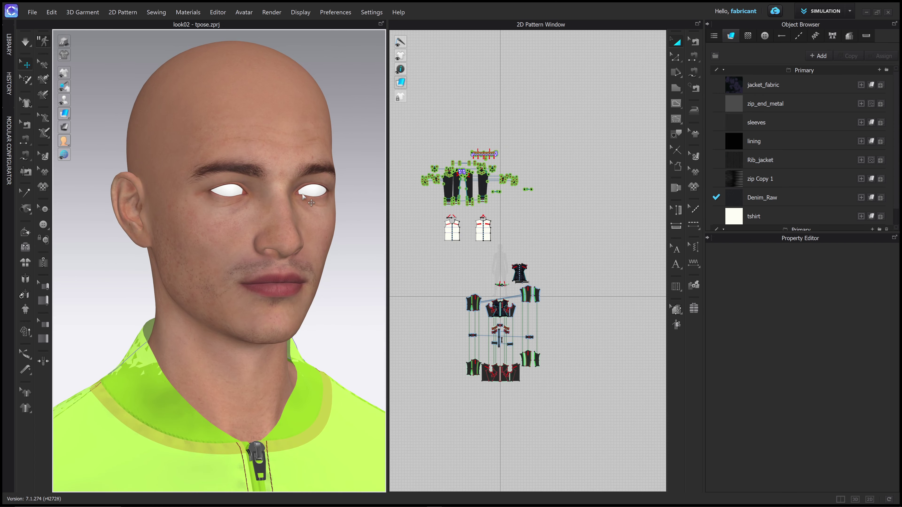
Select both eyes and lower the eye material's opacity to 0
left_click(303, 197)
left_click(329, 199)
left_click(322, 197)
left_click(326, 193)
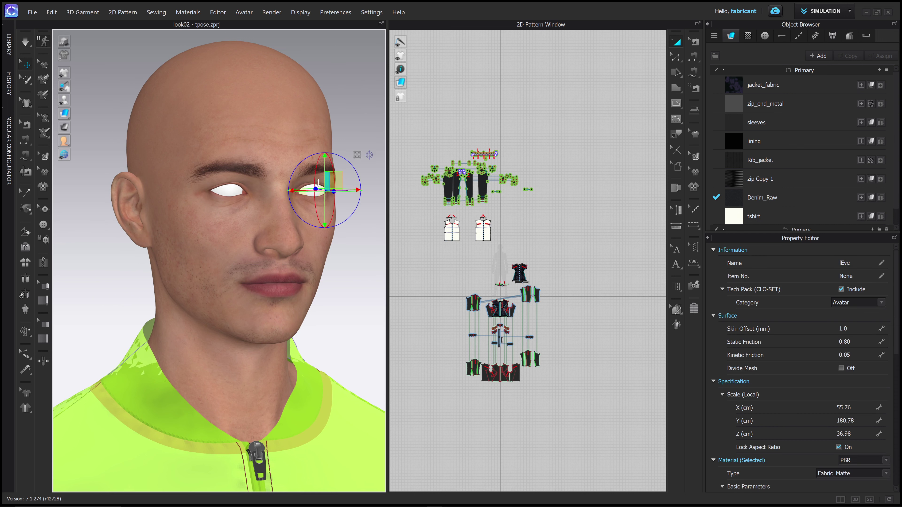
left_click(227, 193, "shift")
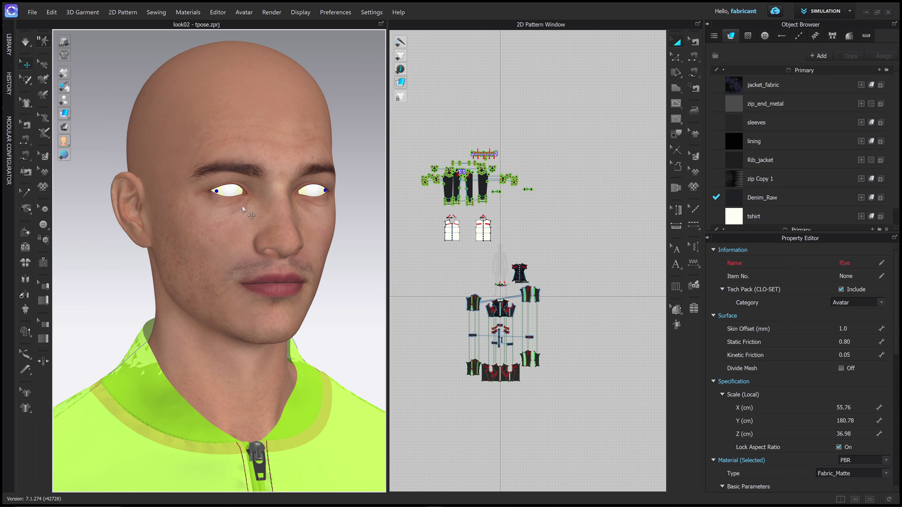
right_click_drag(315, 185, 211, 181)
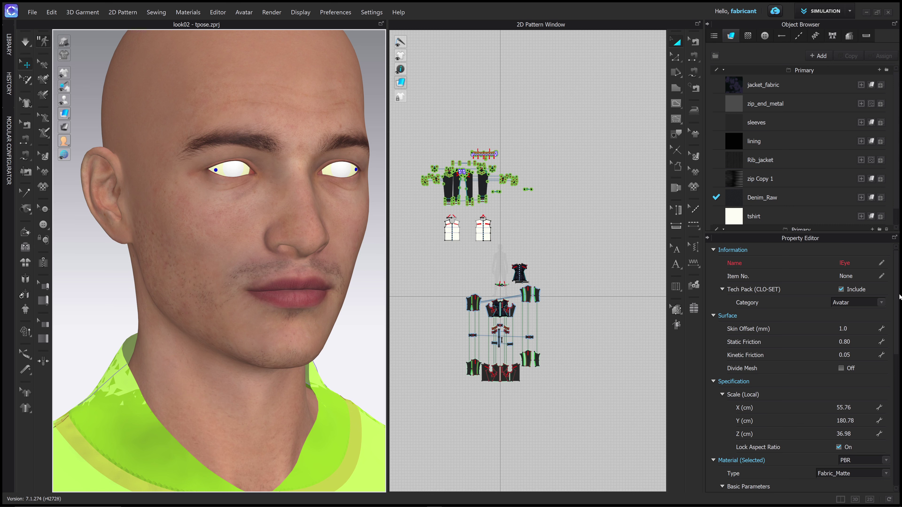
scroll(810, 349, "down", 10)
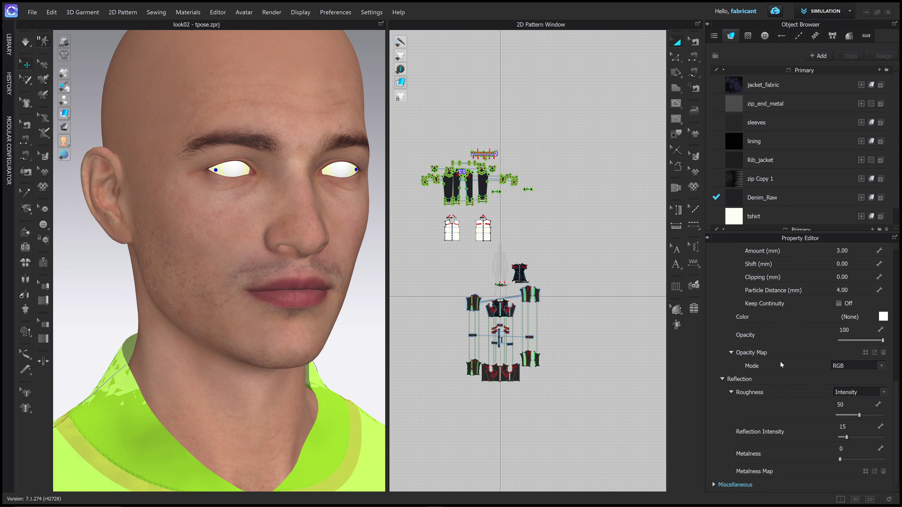
mouse_move(895, 412)
left_mouse_down()
mouse_move(890, 267)
mouse_move(891, 399)
left_mouse_up()
left_click_drag(884, 349, 840, 349)
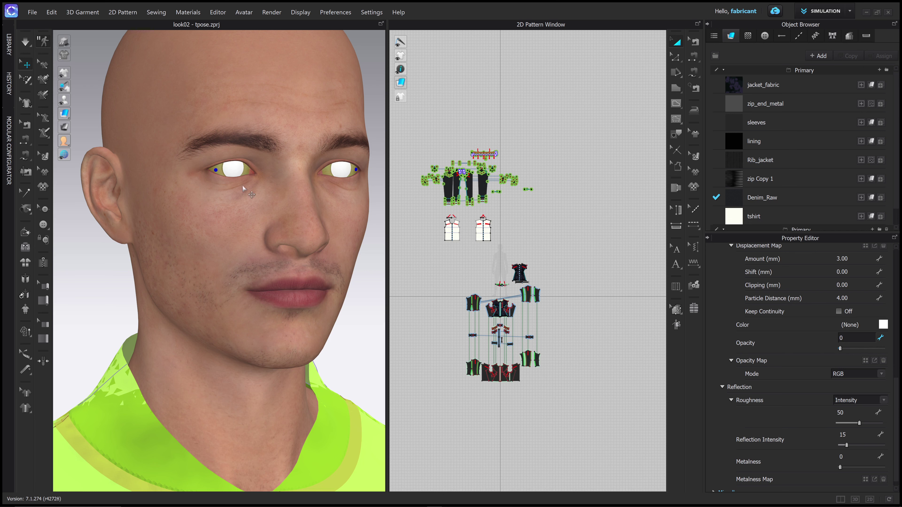
Reselect both eyes, set their opacity from 100 to 0, and deselect them
left_click(422, 139)
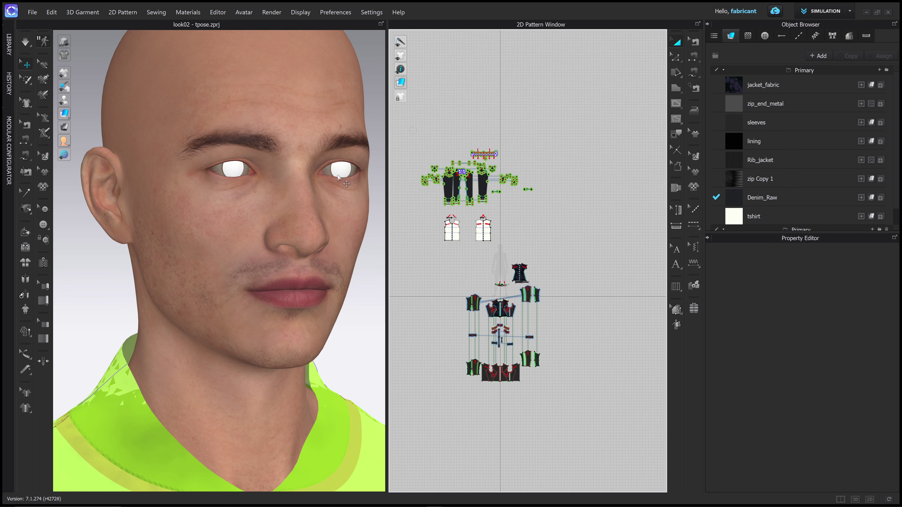
left_click(233, 171)
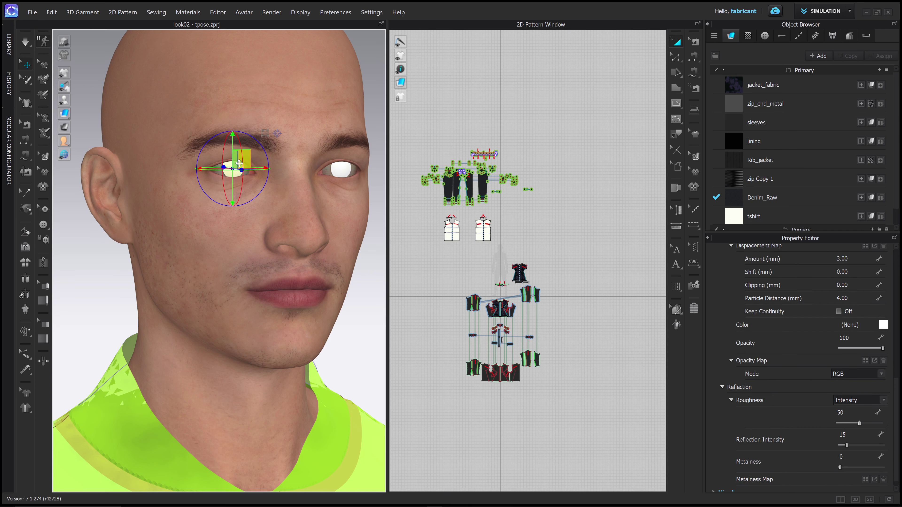
left_click(341, 174, "shift")
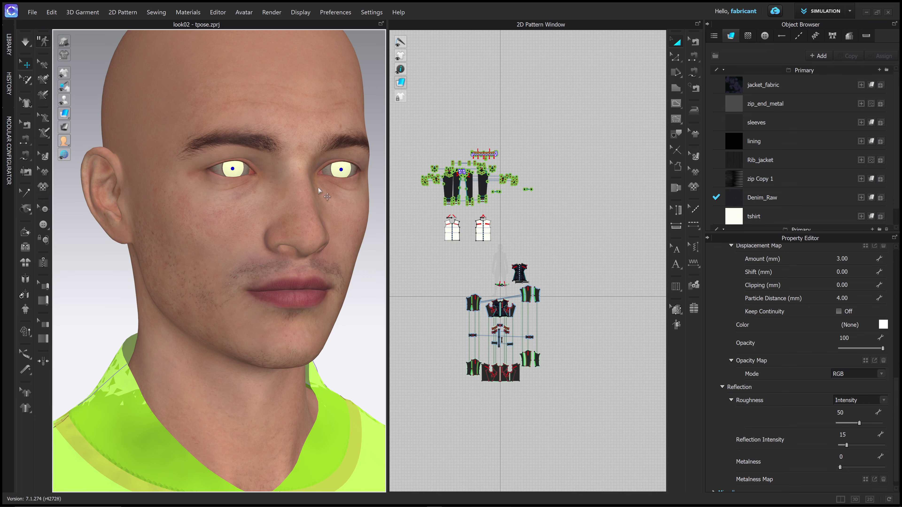
left_click_drag(884, 350, 808, 348)
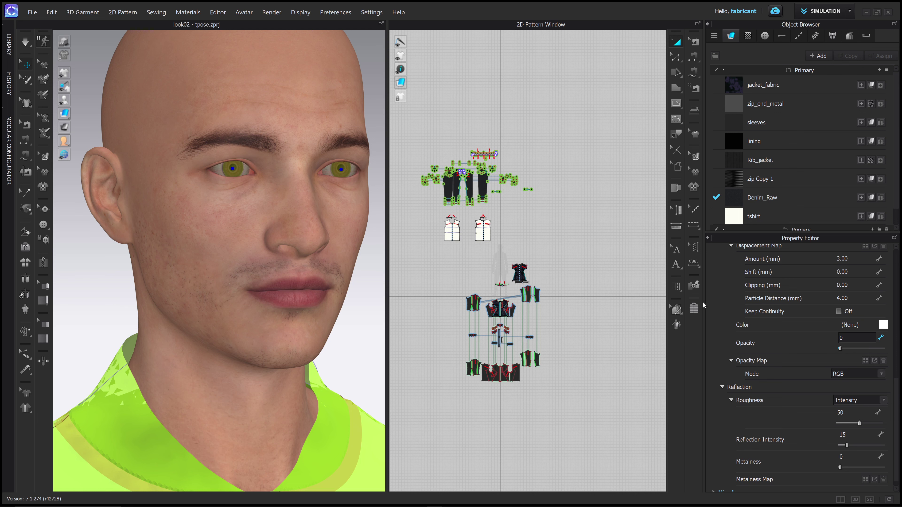
left_click(377, 331)
mouse_move(359, 291)
right_mouse_down()
mouse_move(369, 312)
mouse_move(337, 312)
mouse_move(354, 298)
mouse_move(284, 294)
mouse_move(372, 284)
mouse_move(358, 298)
right_mouse_up()
Select all pattern pieces and set their Layer value to 0
scroll(357, 298, "down", 6)
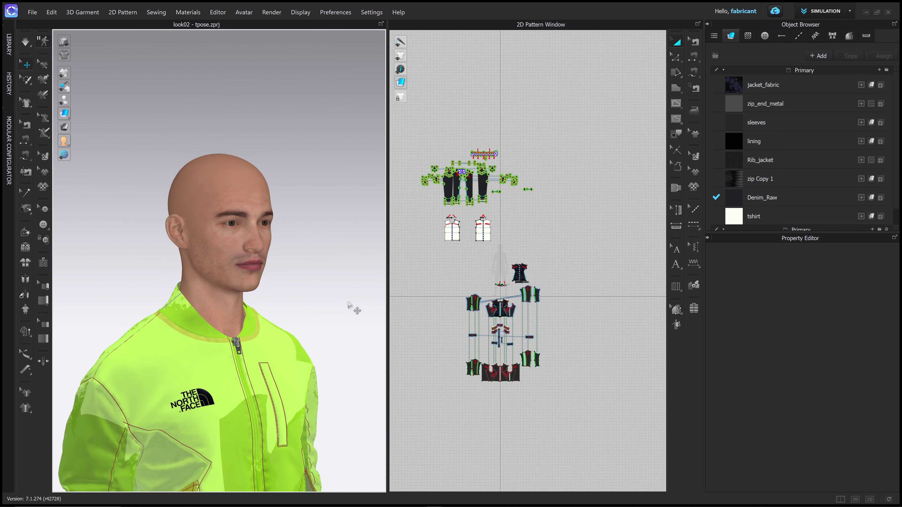
scroll(332, 316, "down", 5)
right_click_drag(346, 215, 375, 190)
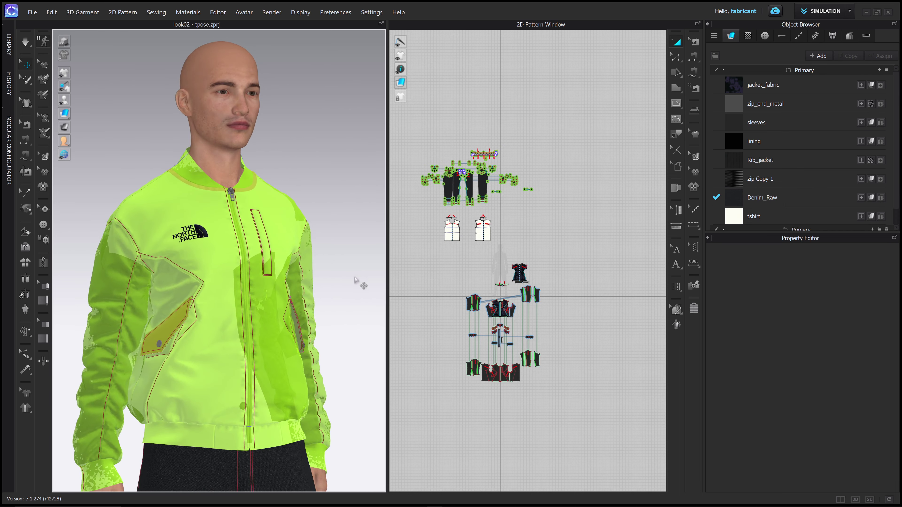
right_click_drag(354, 280, 359, 228)
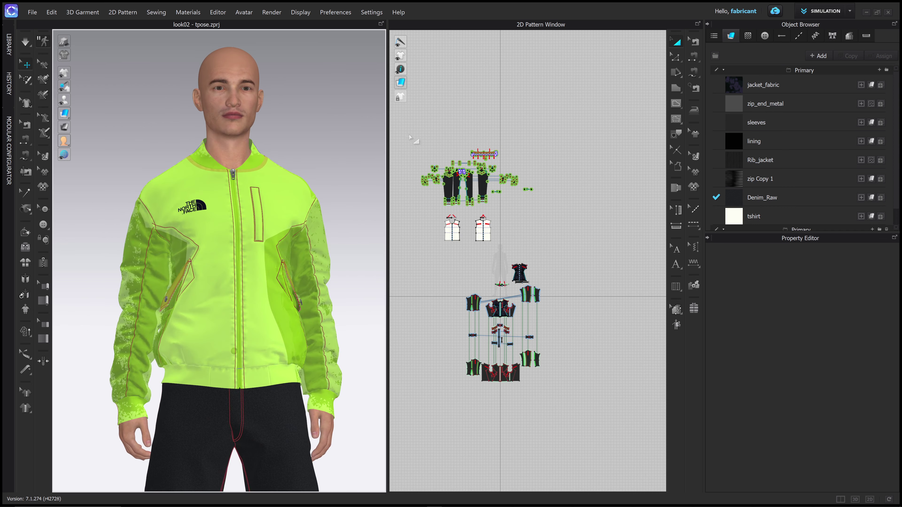
left_click_drag(411, 137, 592, 430)
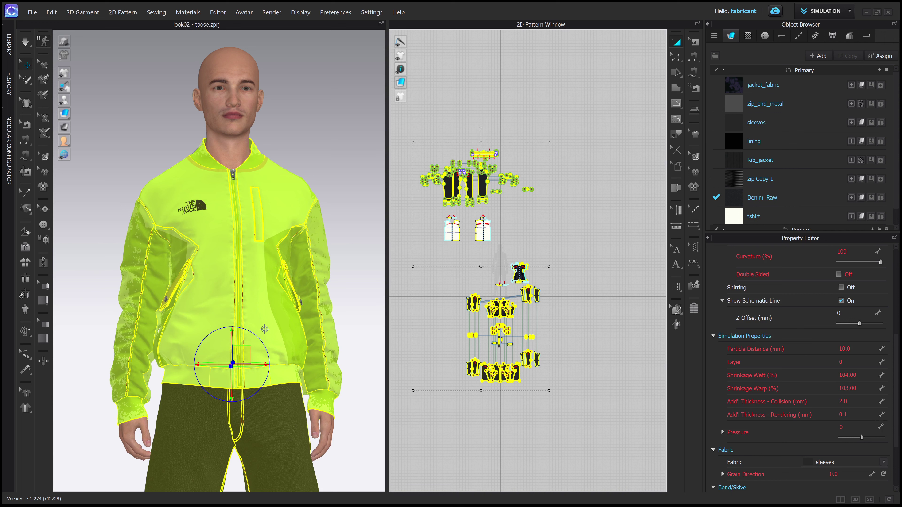
left_click(851, 361)
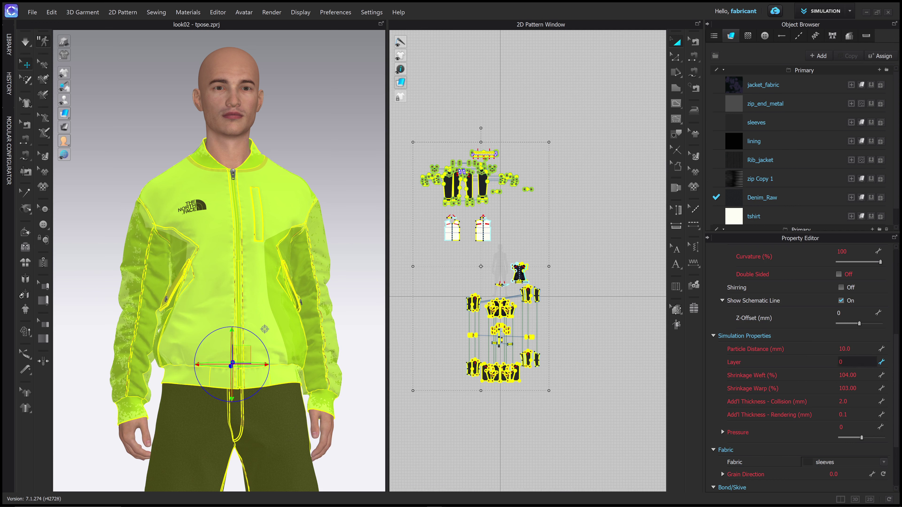
key("Return")
left_click(335, 147)
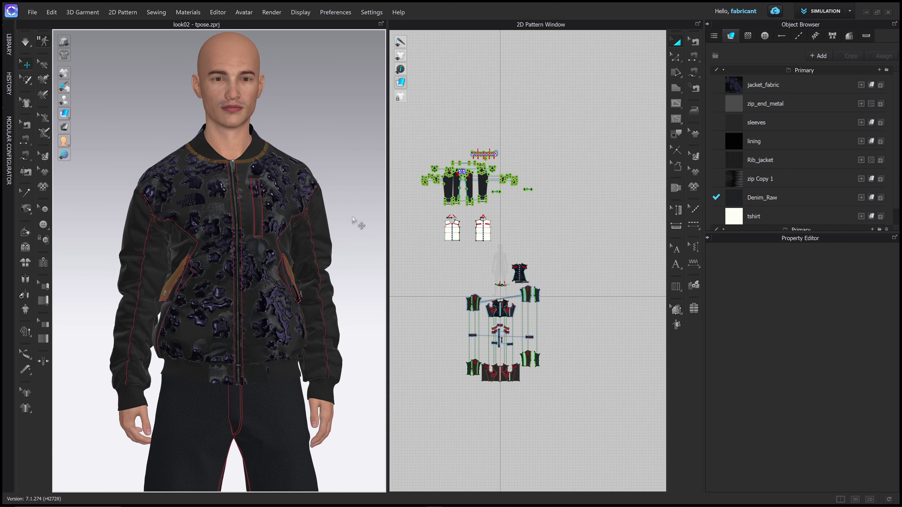
scroll(353, 221, "down", 3)
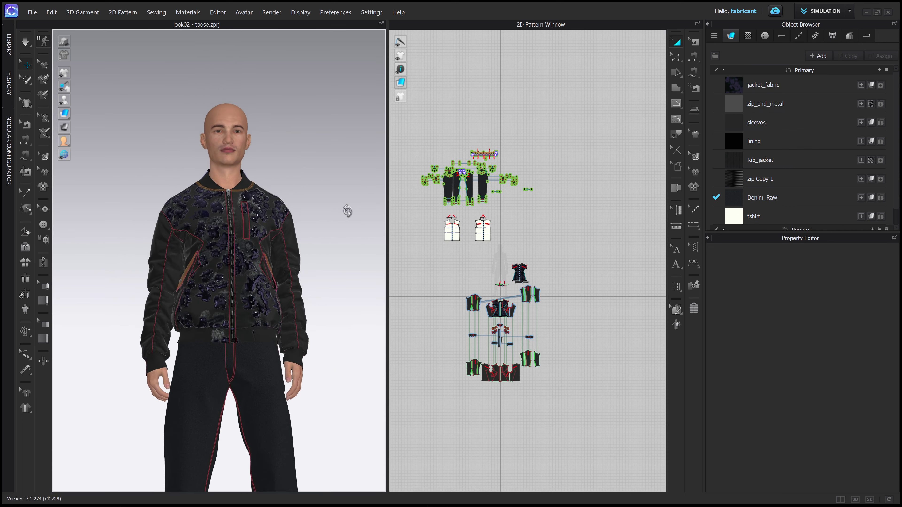
middle_click_drag(352, 232, 339, 201)
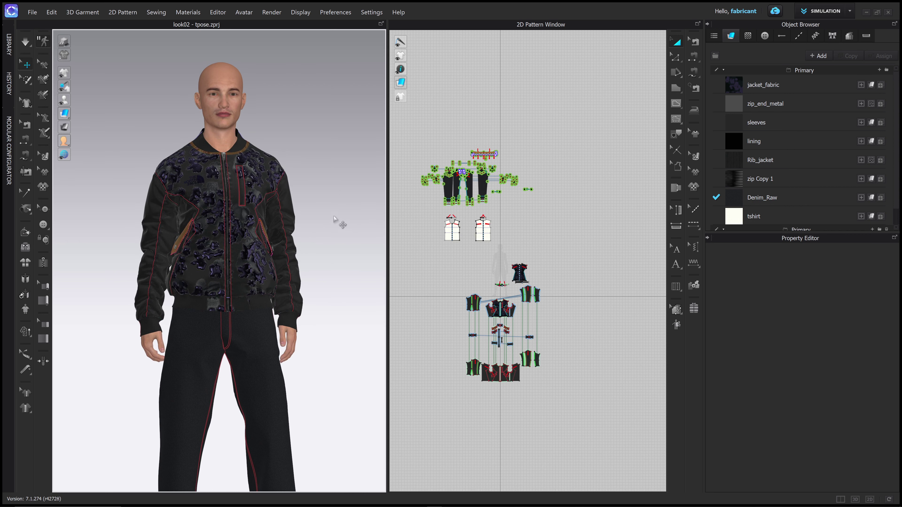
mouse_move(333, 214)
right_mouse_down()
mouse_move(345, 207)
mouse_move(347, 215)
right_mouse_up()
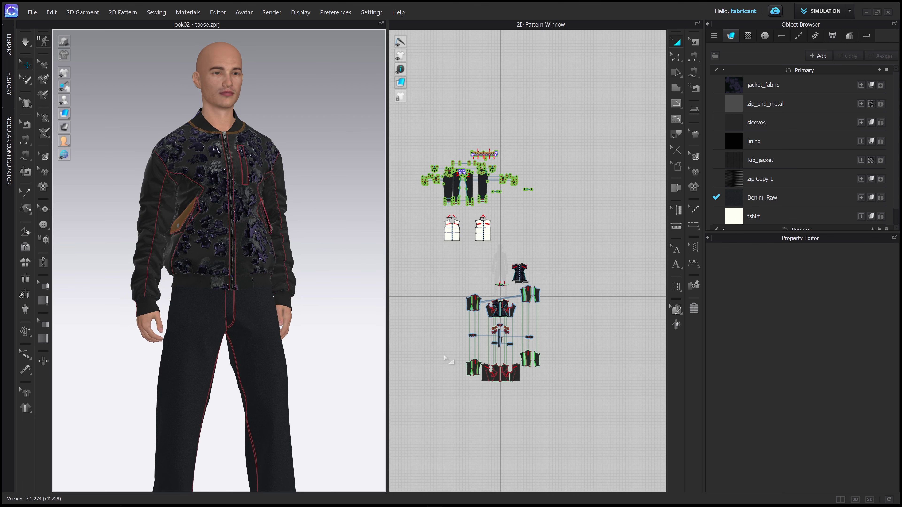
mouse_move(343, 323)
right_mouse_down()
mouse_move(349, 317)
mouse_move(322, 314)
mouse_move(346, 316)
right_mouse_up()
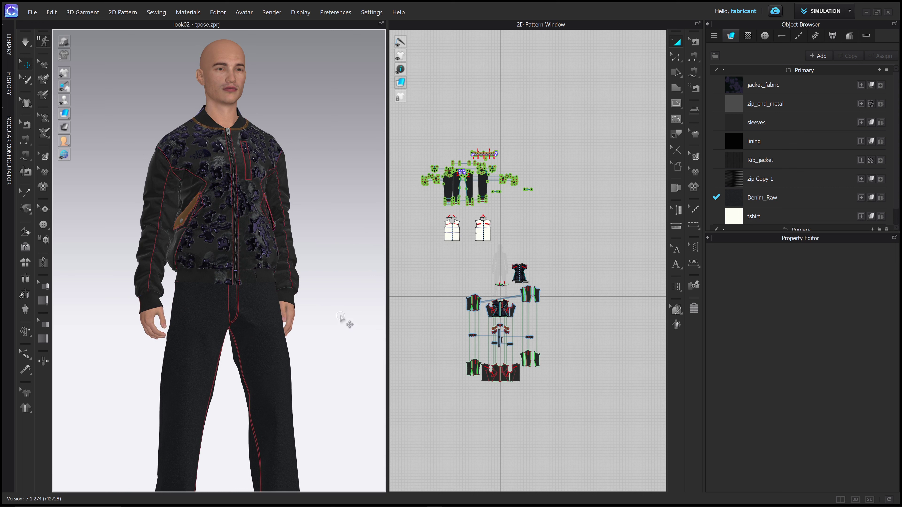
right_click_drag(347, 322, 365, 322)
middle_click_drag(367, 338, 375, 335)
right_click_drag(375, 334, 348, 359)
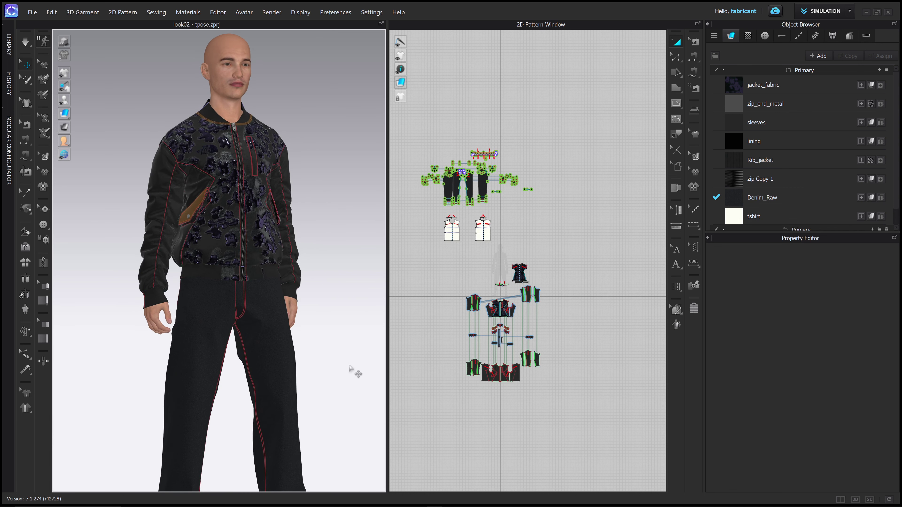